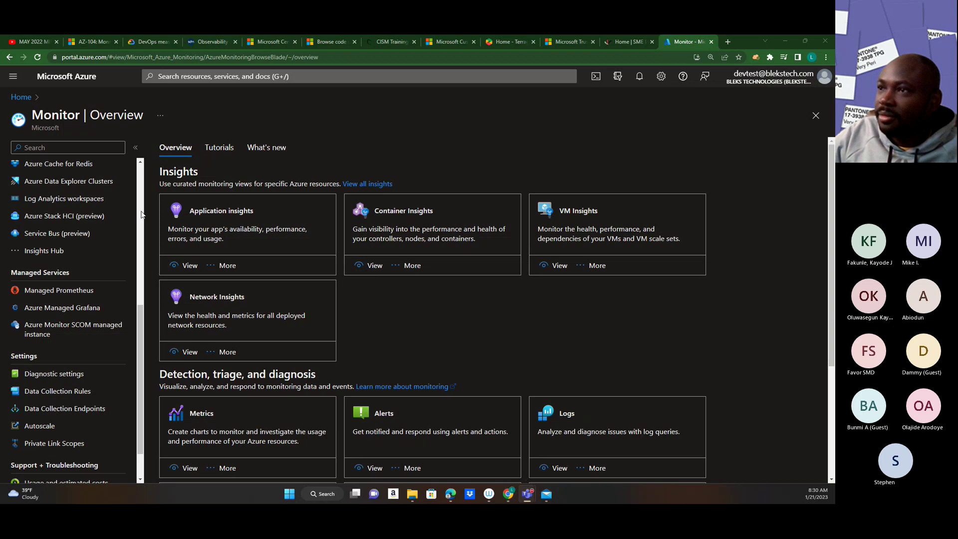
- Look through the Monitor service menu, from the overview entries and Insights to Managed Services, Settings and Support + Troubleshooting
{"action": "scroll", "coordinate": [140, 222], "scroll_direction": "up", "scroll_amount": 1}
{"action": "scroll", "coordinate": [139, 226], "scroll_direction": "up", "scroll_amount": 2}
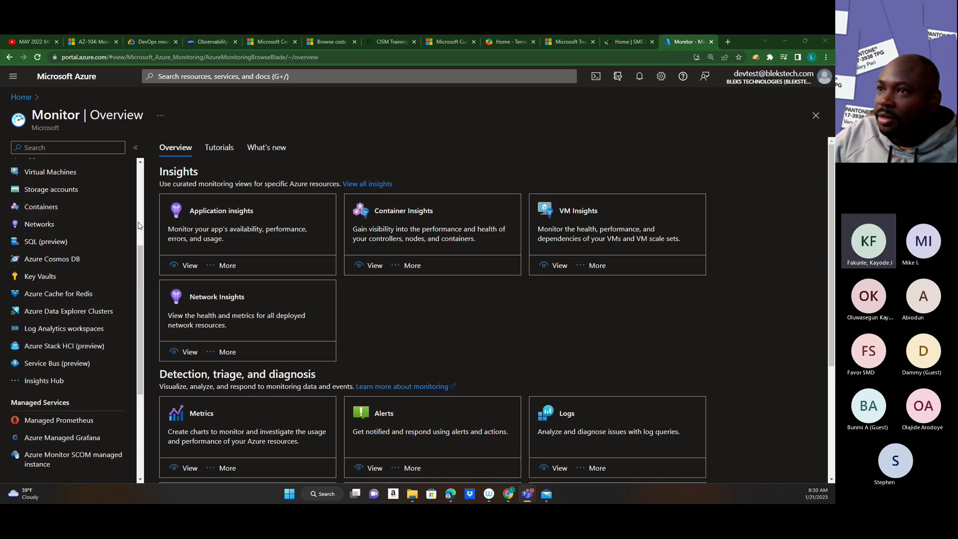
{"action": "scroll", "coordinate": [139, 225], "scroll_direction": "down", "scroll_amount": 5}
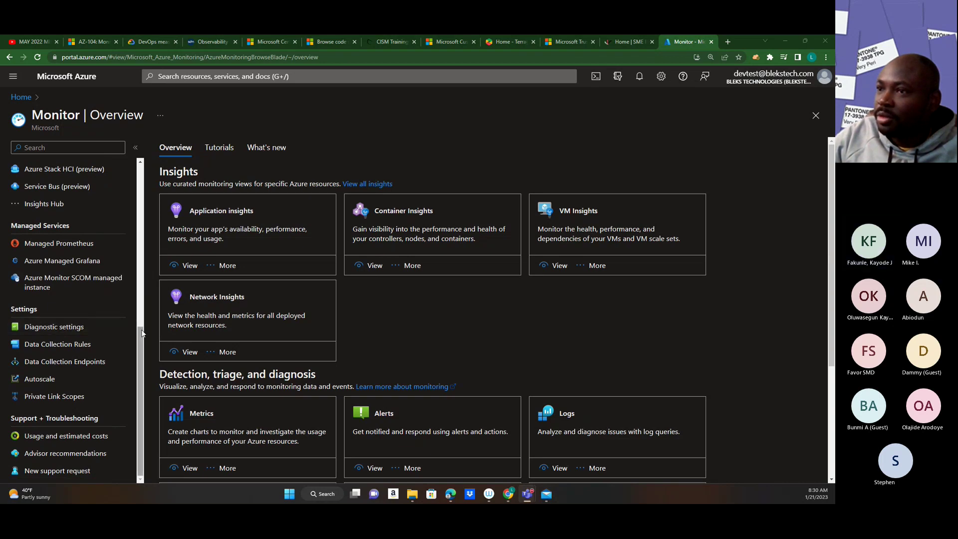
{"action": "left_click_drag", "start_coordinate": [142, 336], "coordinate": [159, 174]}
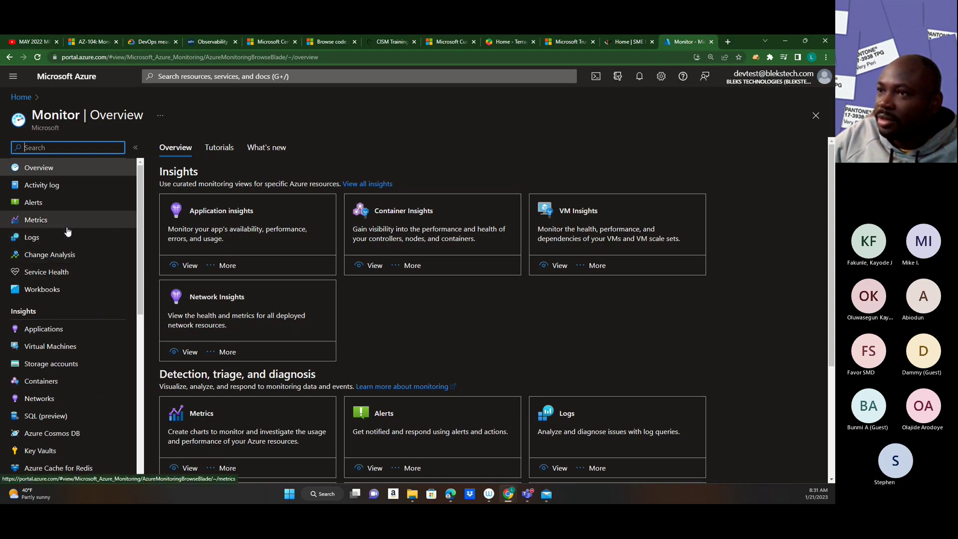
{"action": "scroll", "coordinate": [68, 226], "scroll_direction": "down", "scroll_amount": 2}
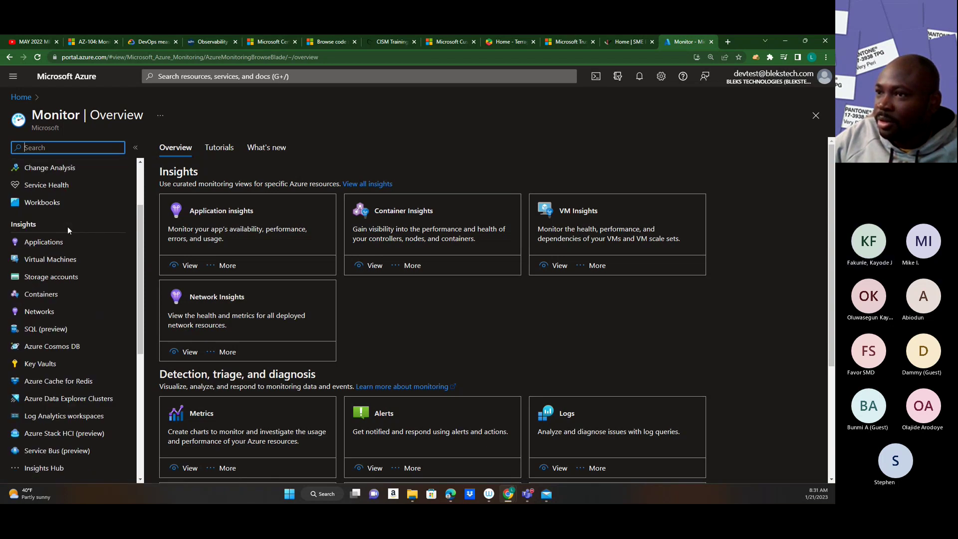
{"action": "scroll", "coordinate": [67, 226], "scroll_direction": "up", "scroll_amount": 2}
{"action": "scroll", "coordinate": [67, 227], "scroll_direction": "down", "scroll_amount": 1}
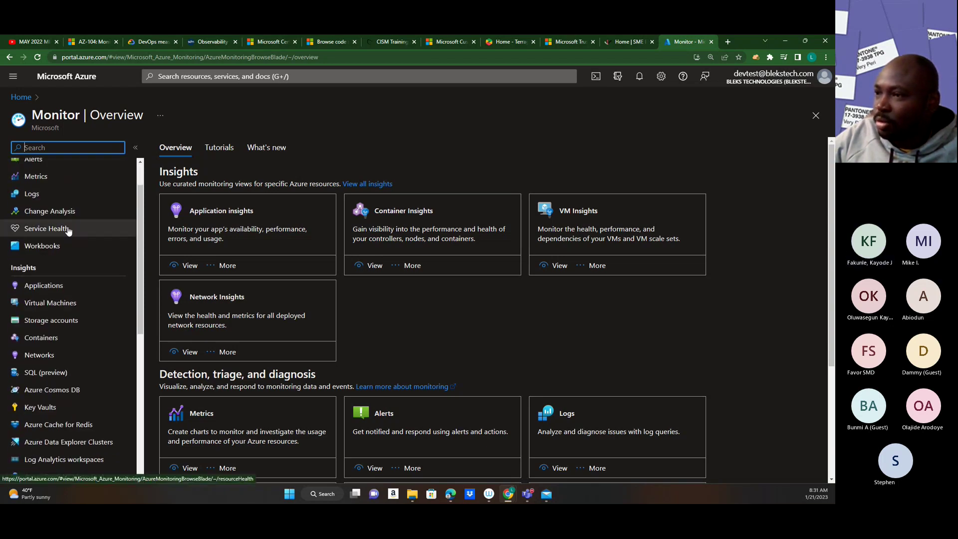
{"action": "scroll", "coordinate": [68, 230], "scroll_direction": "up", "scroll_amount": 1}
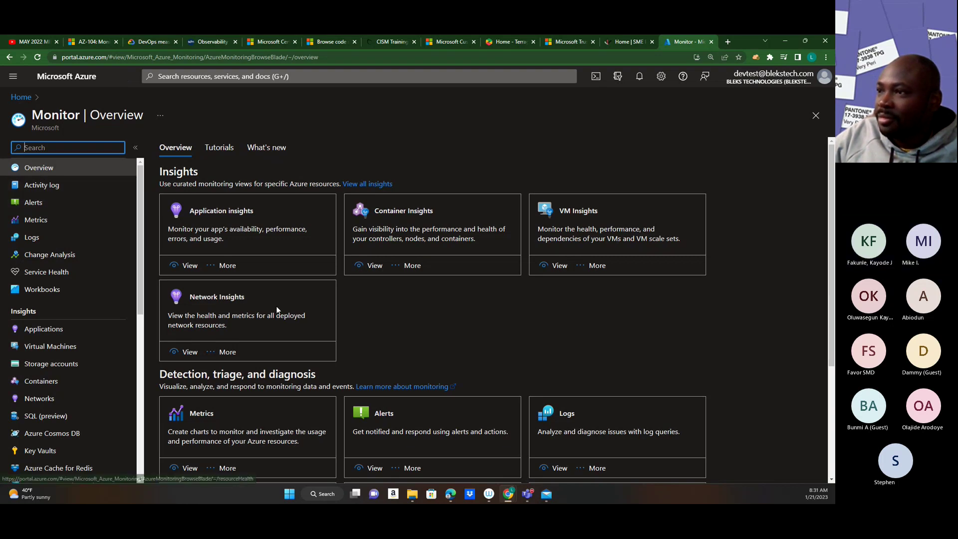
- Examine the Monitor overview cards for Insights and for Detection, triage, and diagnosis, alongside the matching service menu entries
{"action": "scroll", "coordinate": [279, 309], "scroll_direction": "down", "scroll_amount": 3}
{"action": "scroll", "coordinate": [279, 310], "scroll_direction": "down", "scroll_amount": 1}
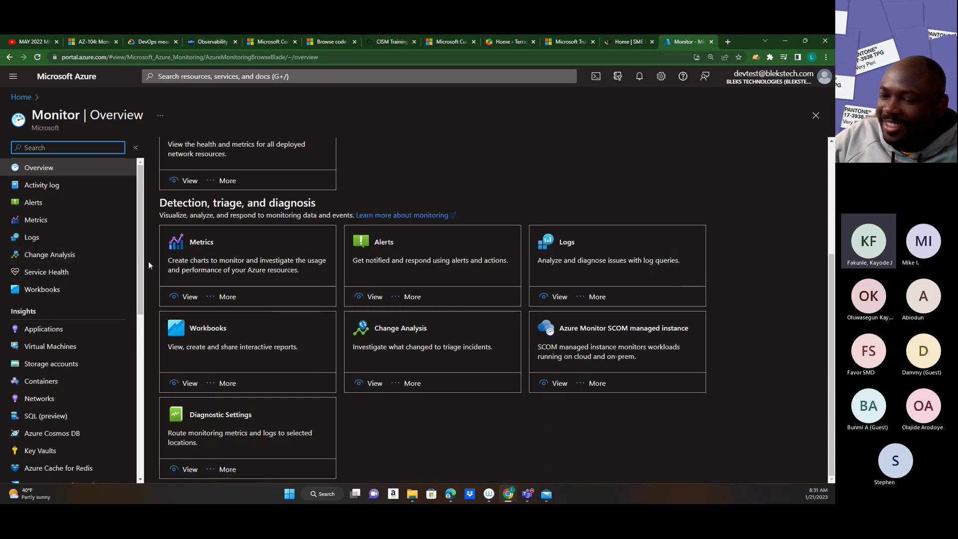
{"action": "mouse_move", "coordinate": [139, 262]}
{"action": "left_mouse_down"}
{"action": "mouse_move", "coordinate": [142, 307]}
{"action": "mouse_move", "coordinate": [143, 253]}
{"action": "left_mouse_up"}
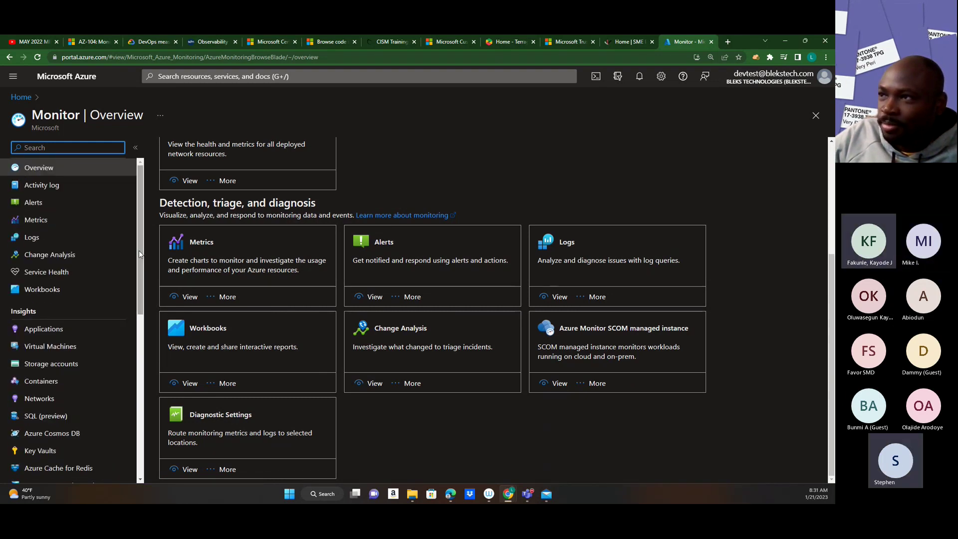
{"action": "scroll", "coordinate": [254, 257], "scroll_direction": "up", "scroll_amount": 3}
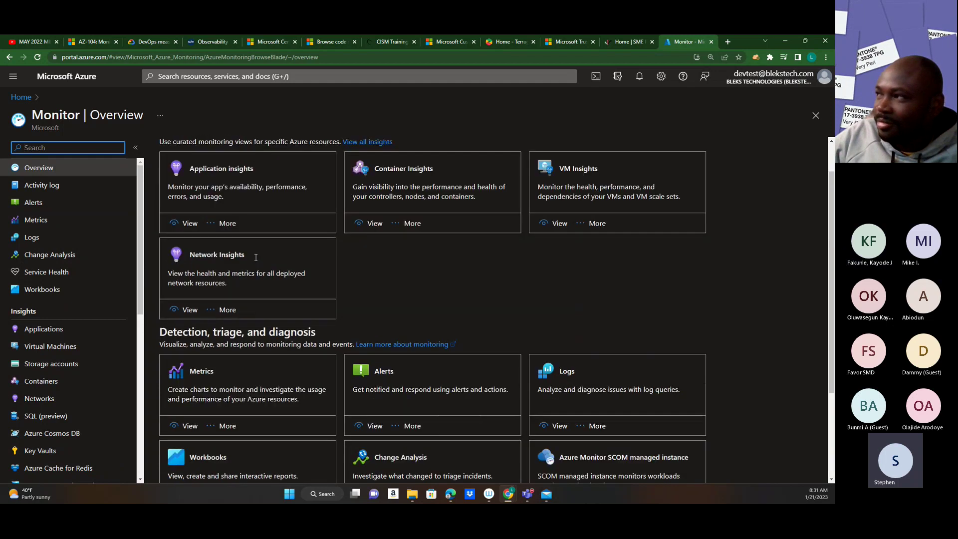
{"action": "scroll", "coordinate": [256, 257], "scroll_direction": "down", "scroll_amount": 3}
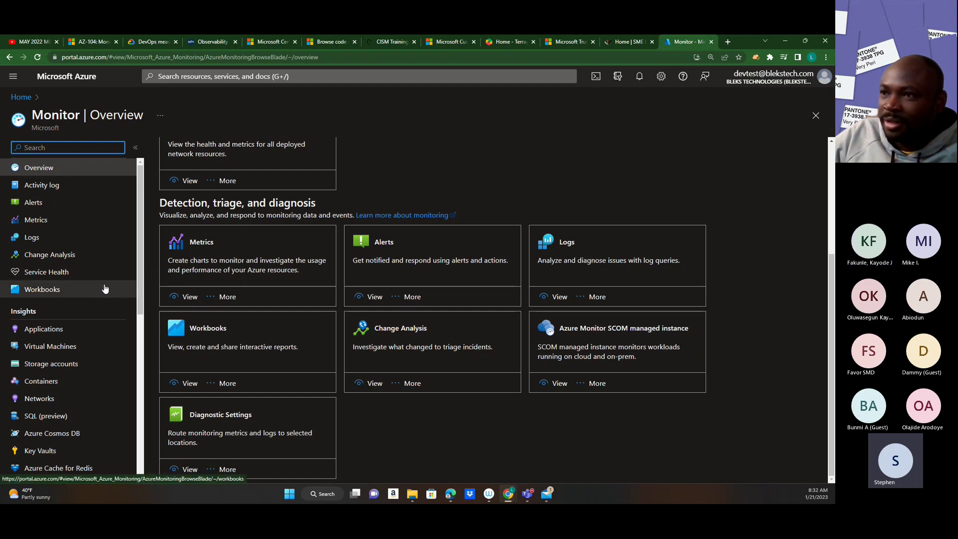
{"action": "scroll", "coordinate": [134, 254], "scroll_direction": "down", "scroll_amount": 1}
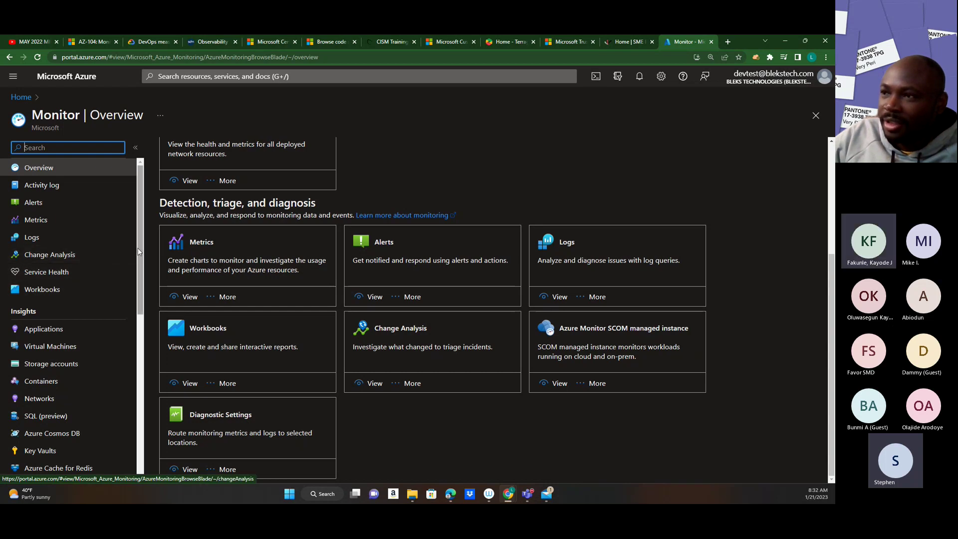
{"action": "left_click_drag", "start_coordinate": [139, 253], "coordinate": [140, 313]}
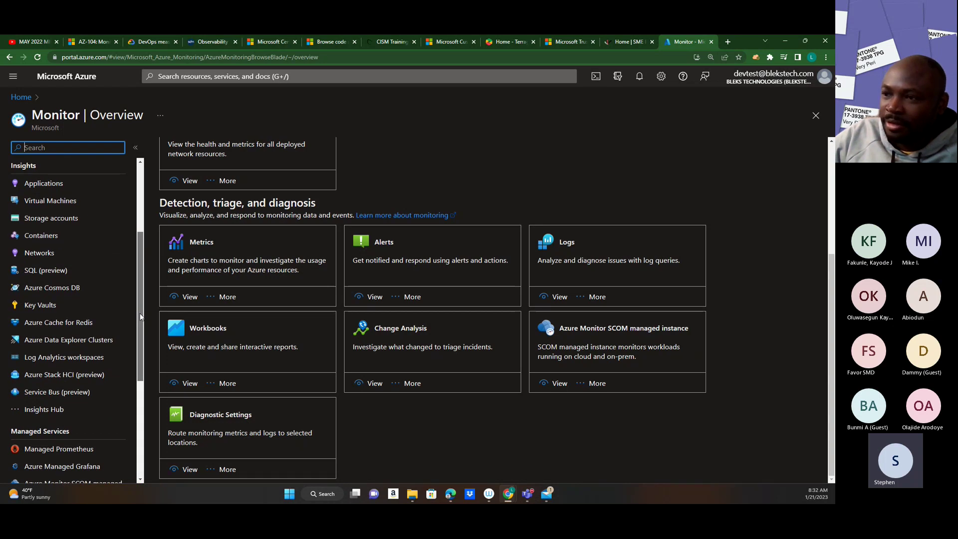
{"action": "left_click_drag", "start_coordinate": [140, 313], "coordinate": [154, 236]}
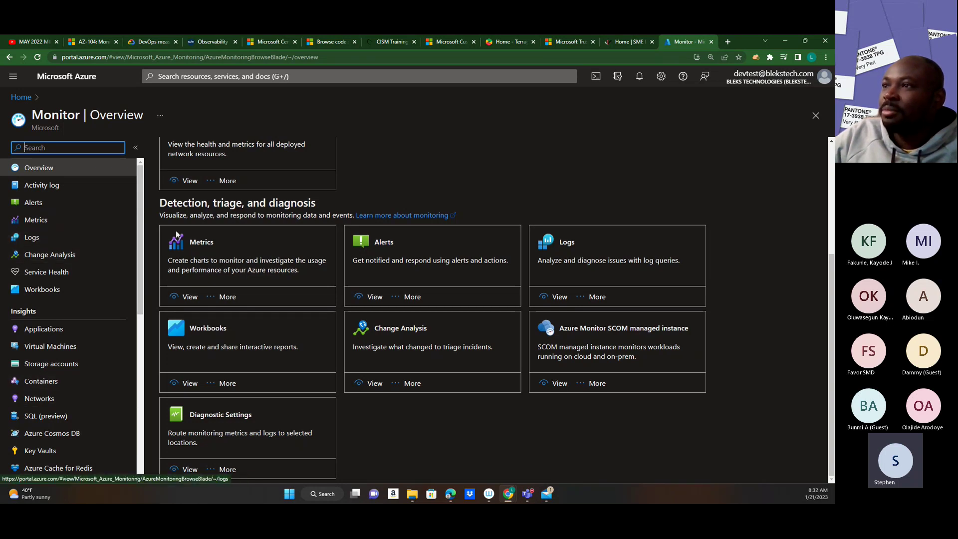
- Look through the pages already open in the browser, including the Azure certification, code sample and training pages, for AZ-104 material
{"action": "left_click", "coordinate": [91, 41]}
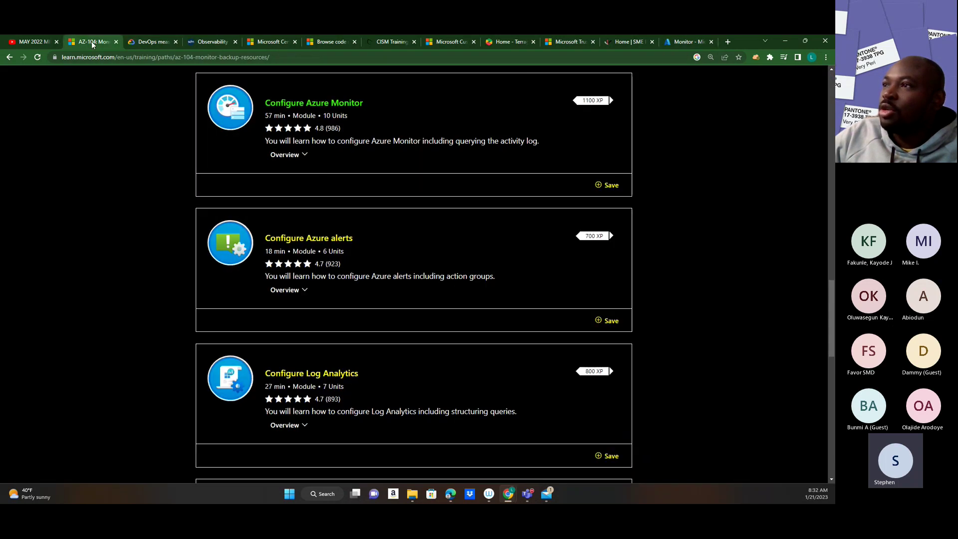
{"action": "left_click", "coordinate": [148, 41]}
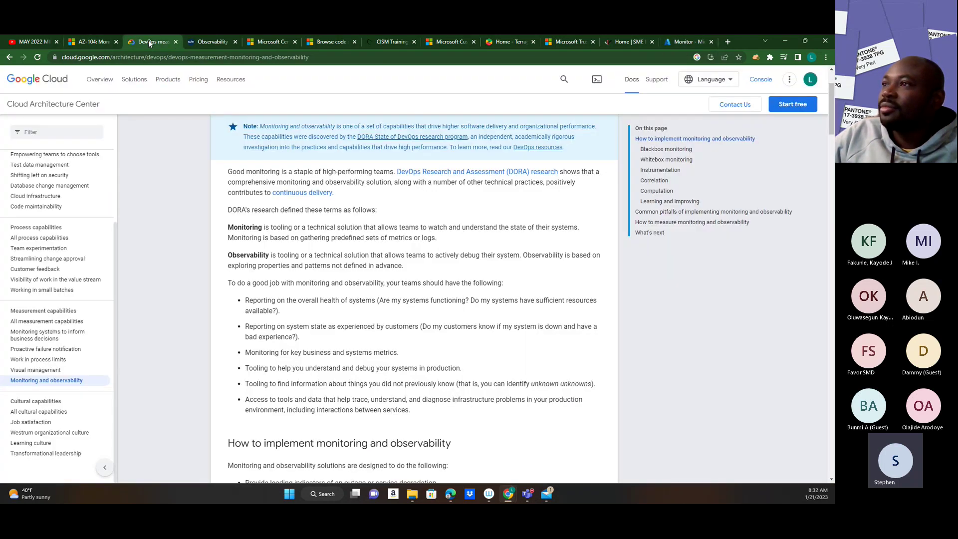
{"action": "left_click", "coordinate": [269, 41]}
{"action": "scroll", "coordinate": [274, 220], "scroll_direction": "up", "scroll_amount": 5}
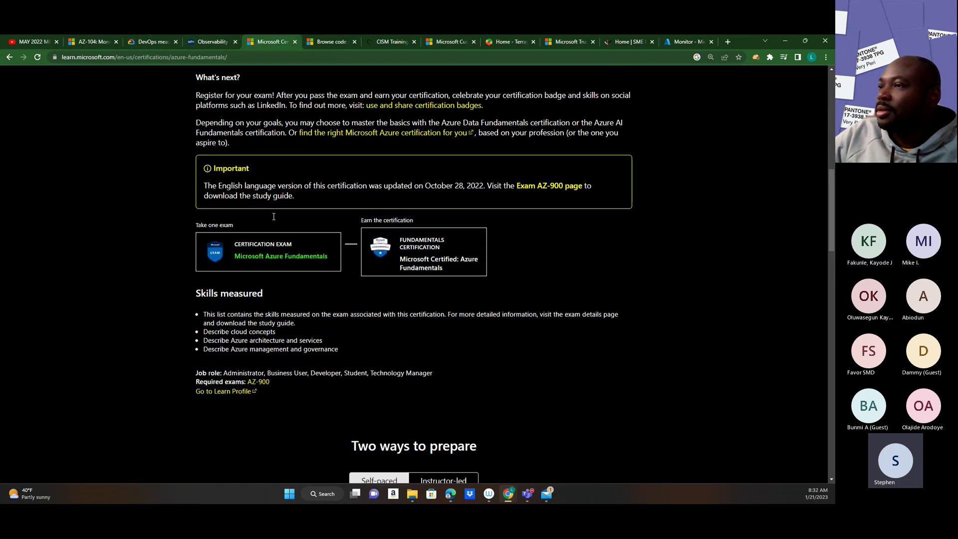
{"action": "scroll", "coordinate": [274, 217], "scroll_direction": "down", "scroll_amount": 6}
{"action": "scroll", "coordinate": [273, 216], "scroll_direction": "down", "scroll_amount": 3}
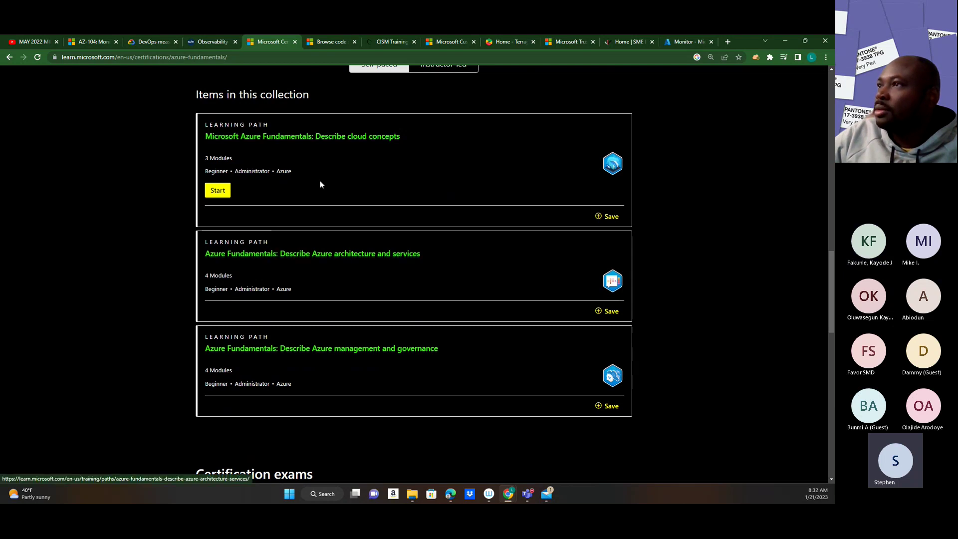
{"action": "left_click", "coordinate": [623, 42]}
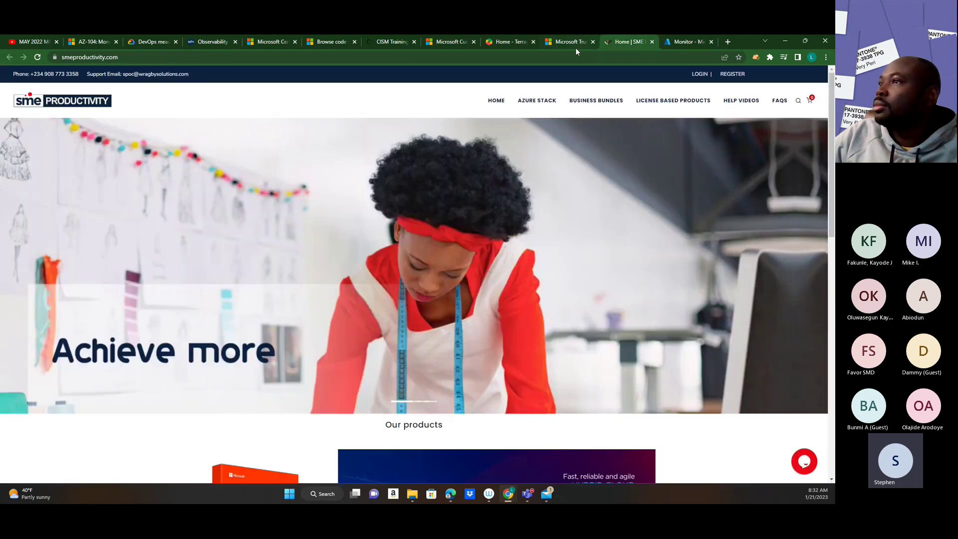
{"action": "left_click", "coordinate": [316, 43]}
{"action": "scroll", "coordinate": [300, 139], "scroll_direction": "up", "scroll_amount": 4}
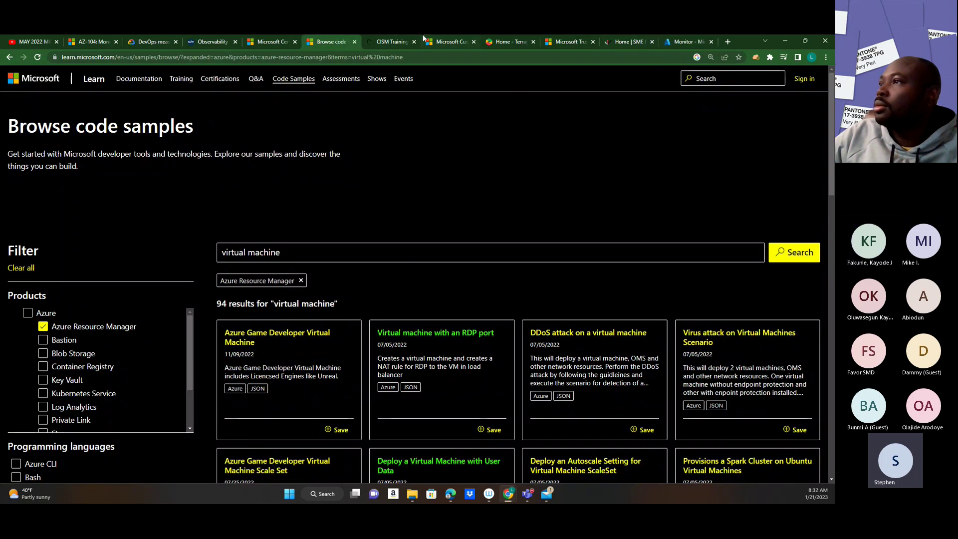
{"action": "left_click", "coordinate": [387, 42]}
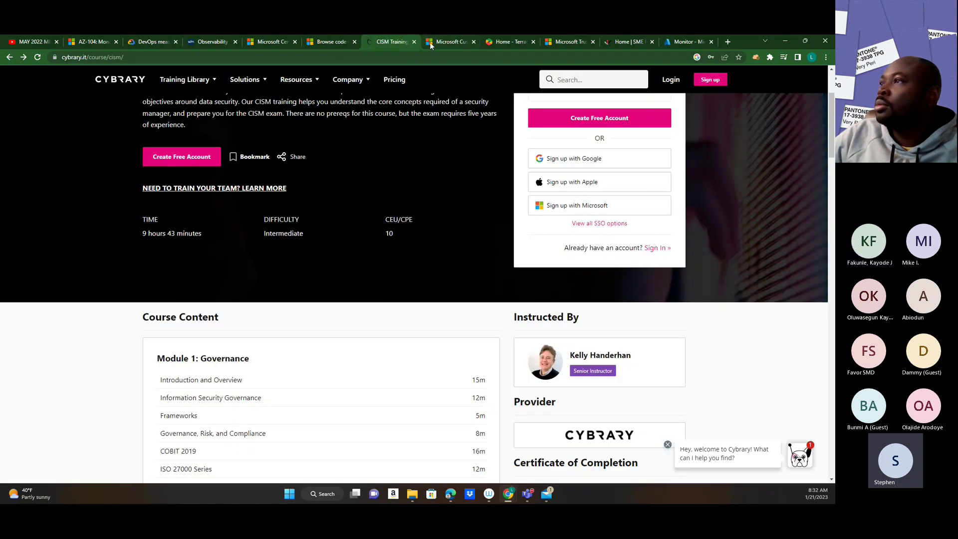
{"action": "left_click", "coordinate": [431, 44]}
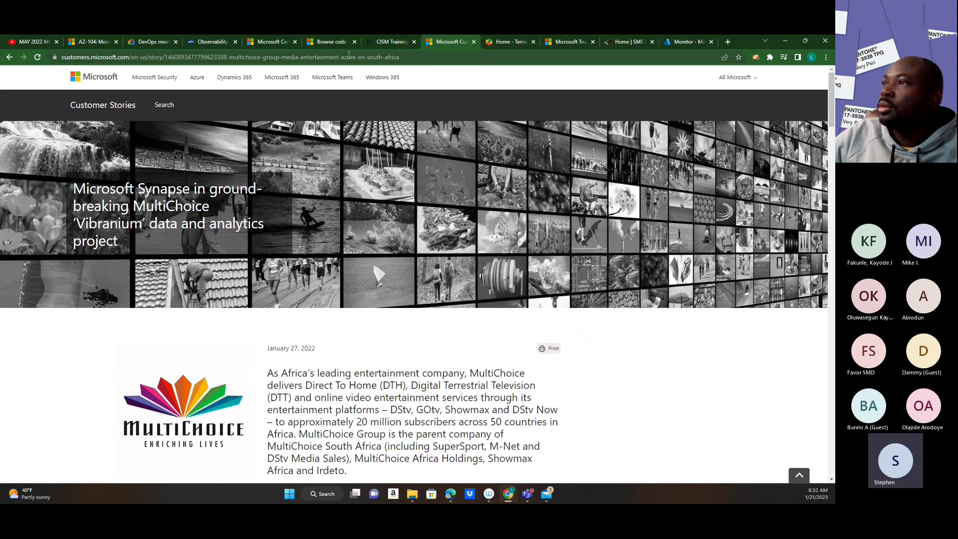
- Search the web for "az104" and open the Exam AZ-104: Microsoft Azure Administrator certification page
{"action": "left_click", "coordinate": [348, 54]}
{"action": "type", "text": "az"}
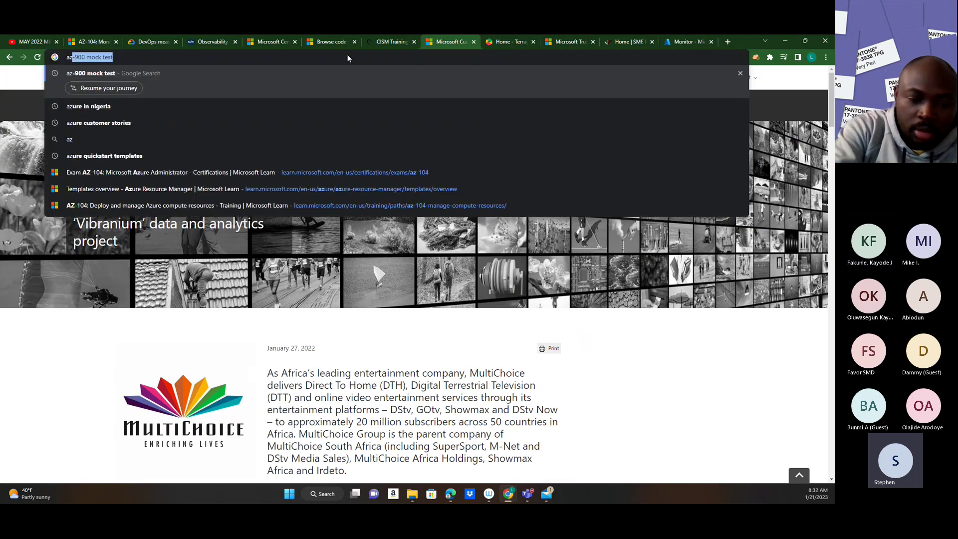
{"action": "type", "text": "10"}
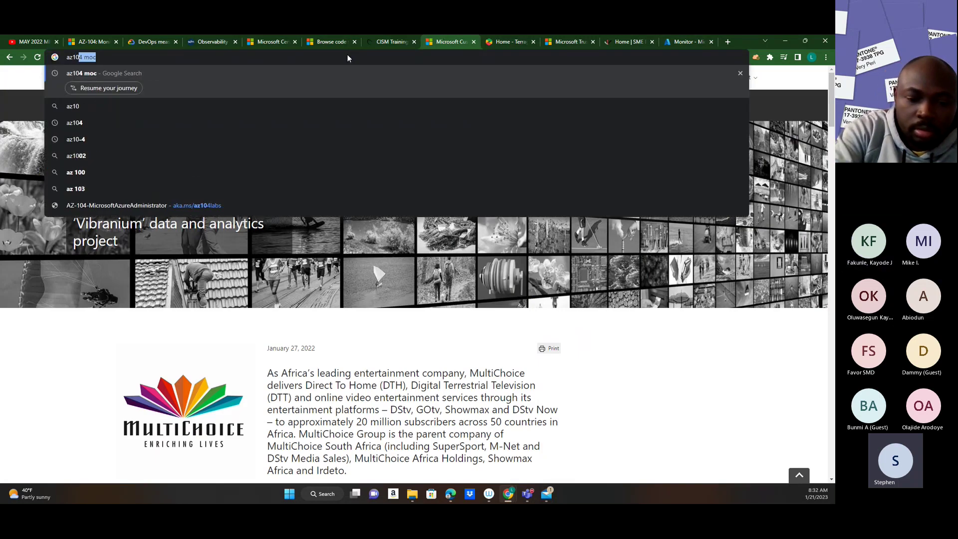
{"action": "type", "text": "4"}
{"action": "key", "text": "Return"}
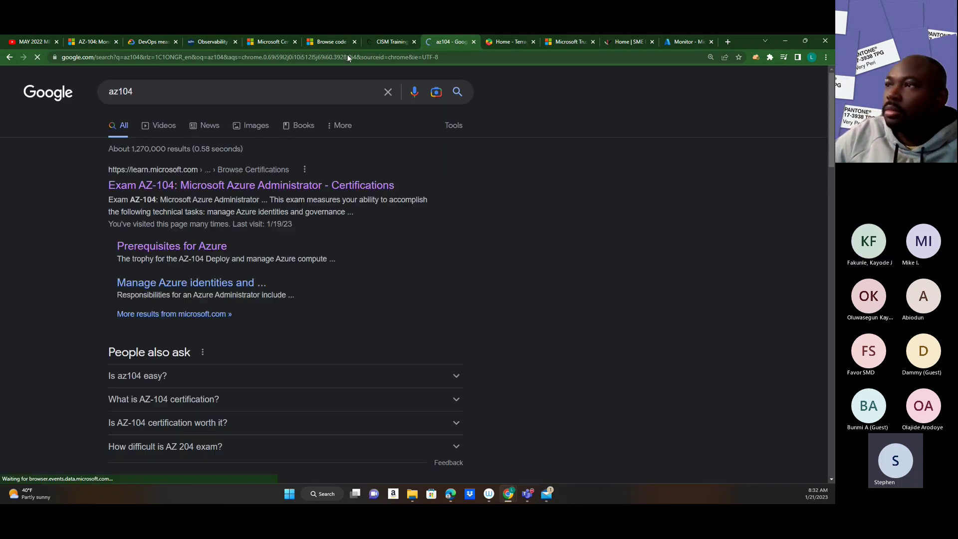
{"action": "left_click", "coordinate": [234, 186]}
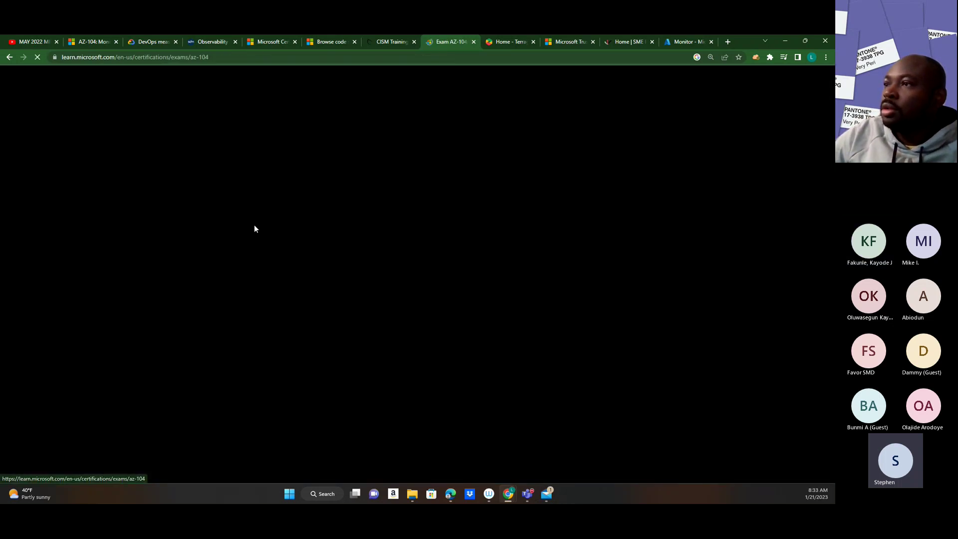
- Open the self-paced learning path "AZ-104: Manage identities and governance in Azure" from the exam page
{"action": "scroll", "coordinate": [292, 331], "scroll_direction": "down", "scroll_amount": 15}
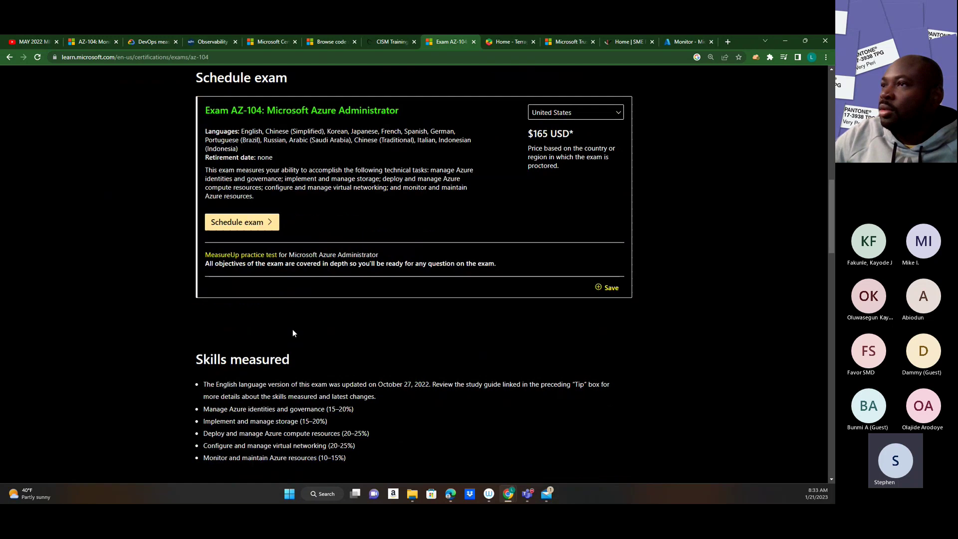
{"action": "scroll", "coordinate": [294, 325], "scroll_direction": "down", "scroll_amount": 8}
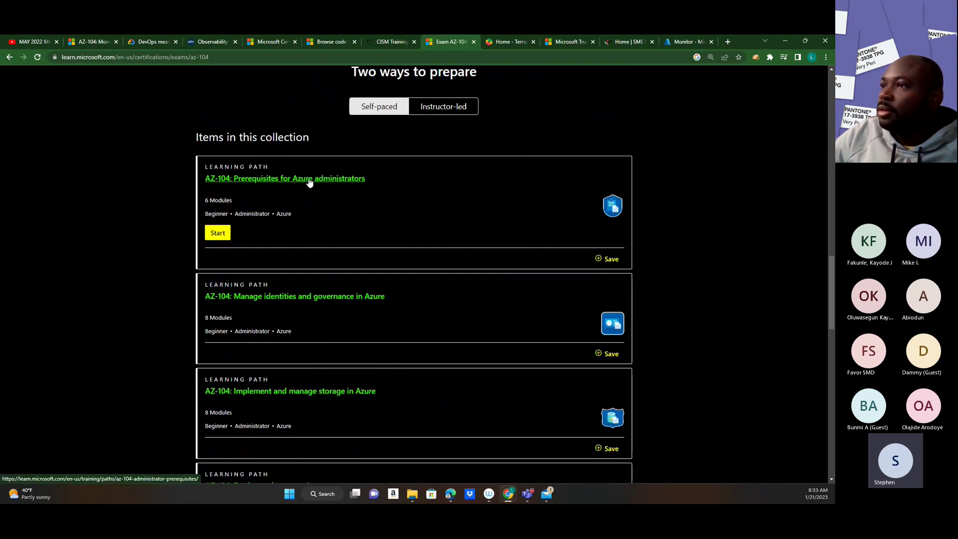
{"action": "left_click", "coordinate": [273, 297]}
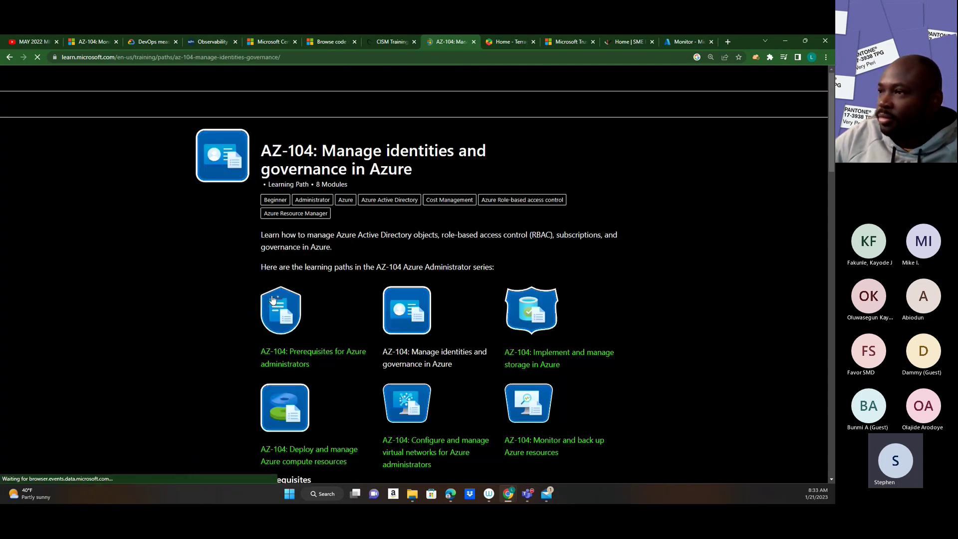
- Open the "Implement Azure Active Directory join" unit of the Configure Azure Active Directory module in a new browser tab
{"action": "scroll", "coordinate": [380, 302], "scroll_direction": "down", "scroll_amount": 10}
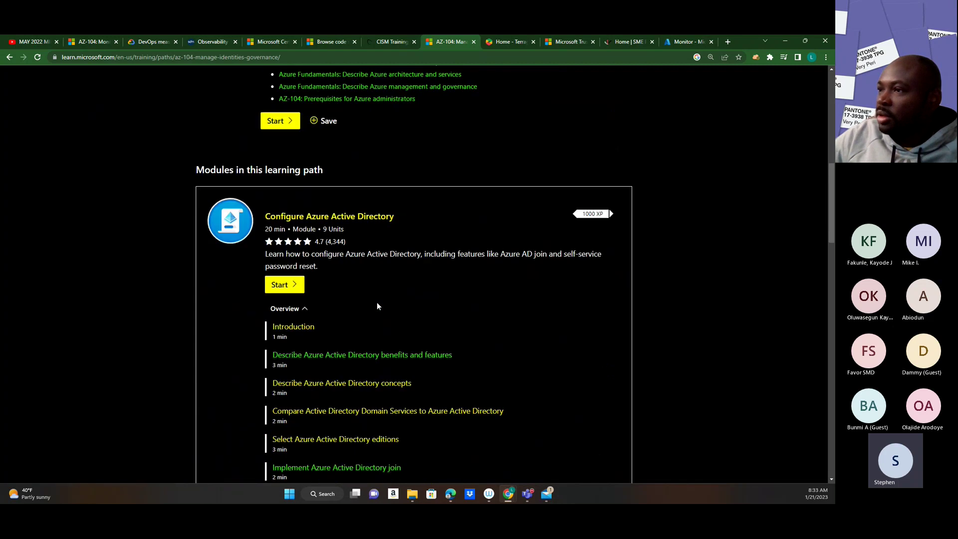
{"action": "scroll", "coordinate": [377, 306], "scroll_direction": "down", "scroll_amount": 2}
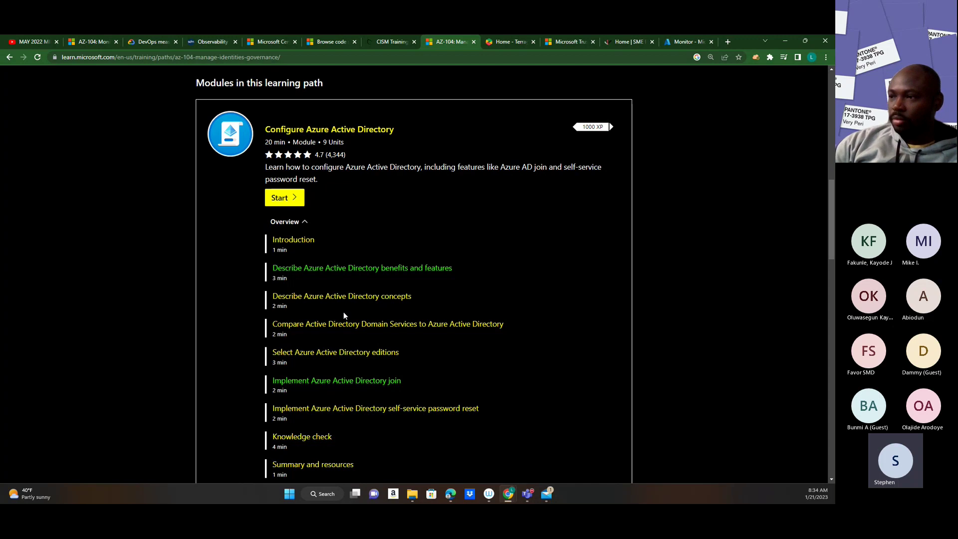
{"action": "scroll", "coordinate": [344, 317], "scroll_direction": "down", "scroll_amount": 1}
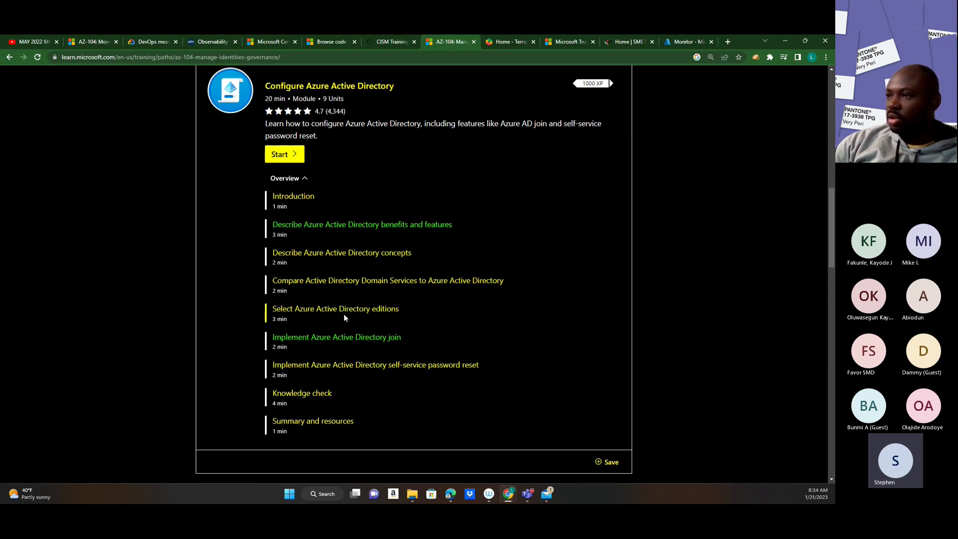
{"action": "scroll", "coordinate": [344, 316], "scroll_direction": "up", "scroll_amount": 1}
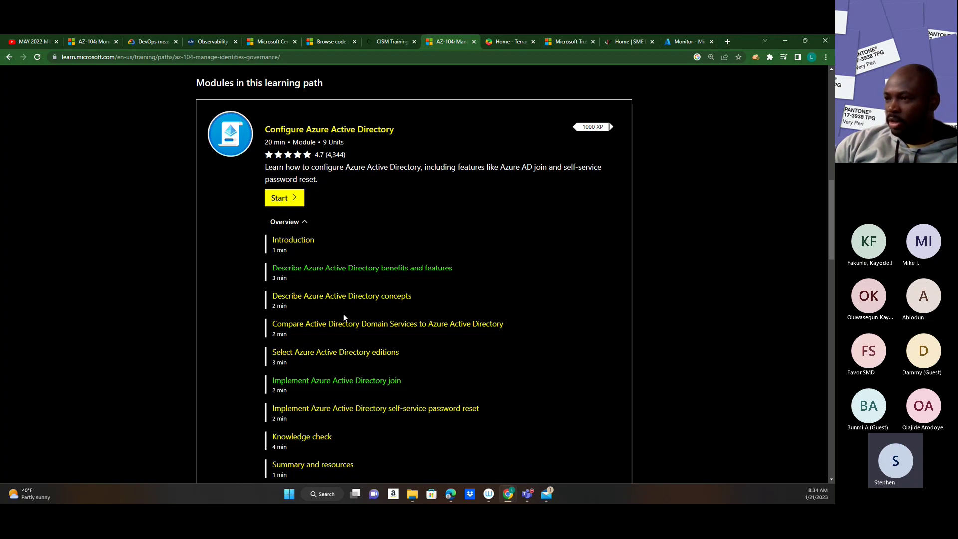
{"action": "scroll", "coordinate": [343, 315], "scroll_direction": "down", "scroll_amount": 1}
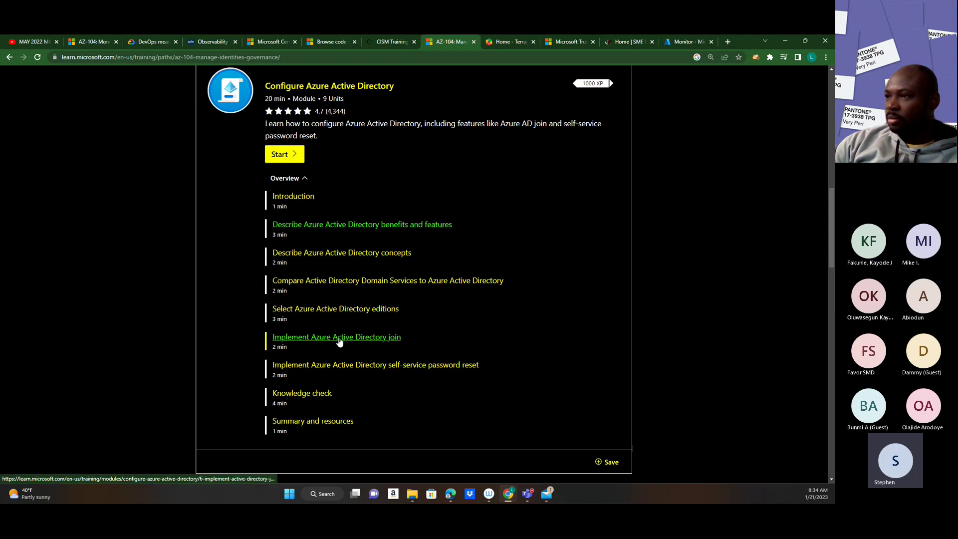
{"action": "right_click", "coordinate": [336, 338]}
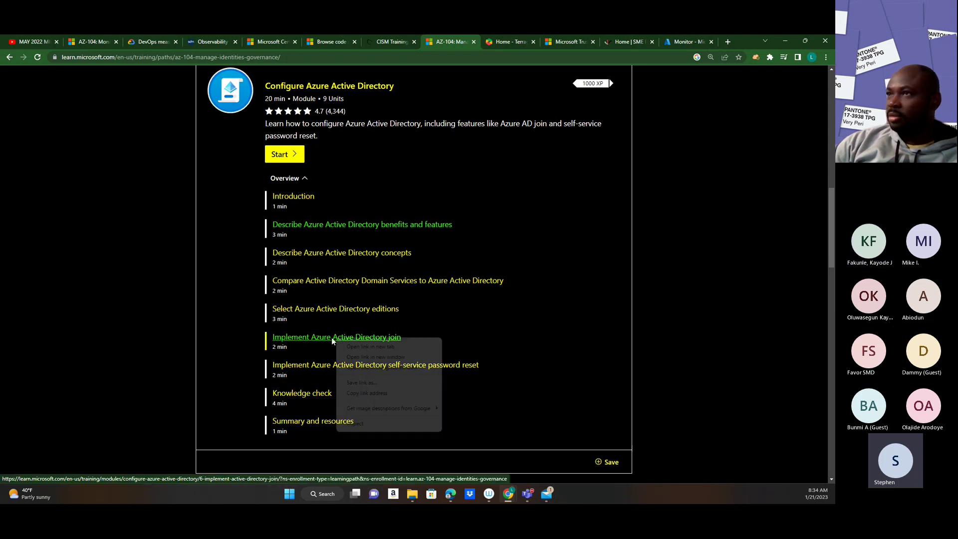
{"action": "left_click", "coordinate": [355, 346]}
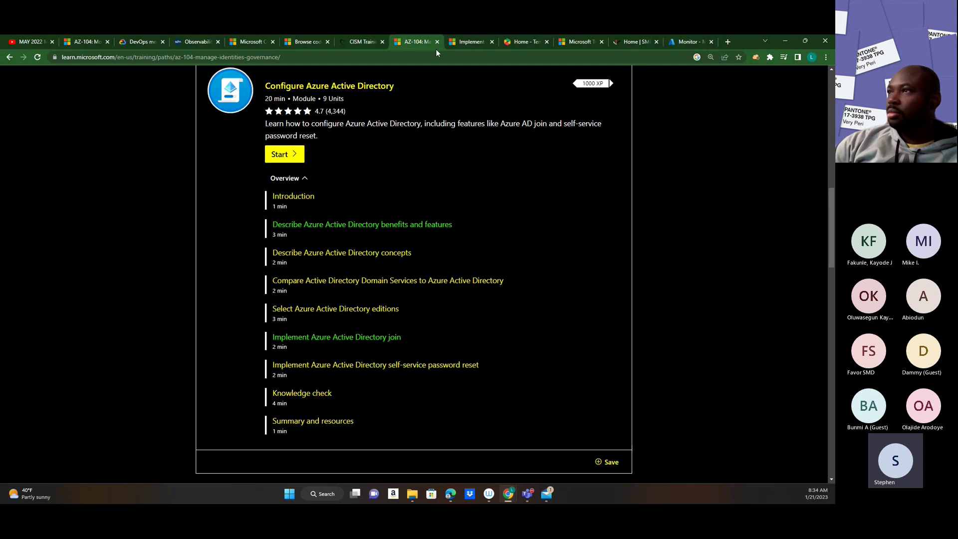
- Read the "Implement Azure Active Directory join" unit, covering the join feature's benefits and the considerations for using joined devices
{"action": "left_click", "coordinate": [468, 42]}
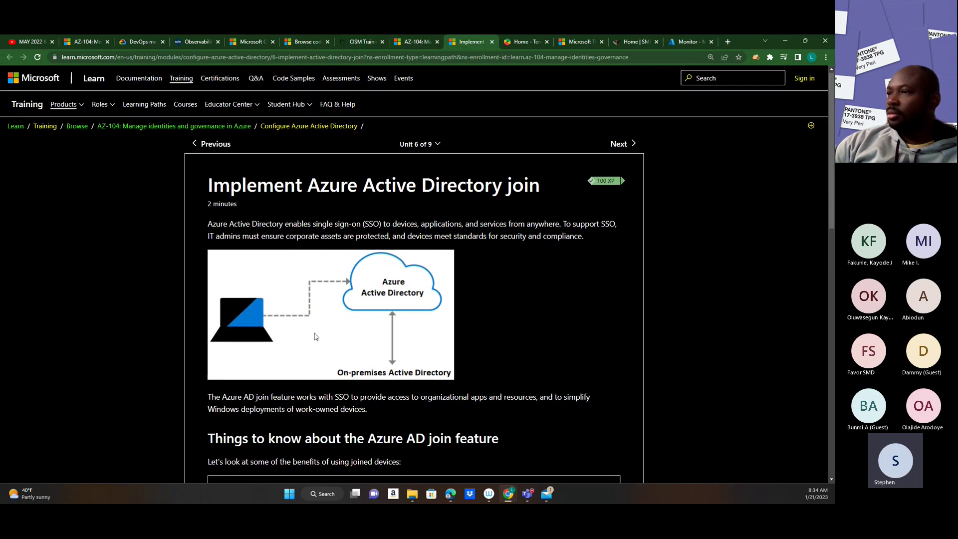
{"action": "scroll", "coordinate": [314, 336], "scroll_direction": "down", "scroll_amount": 5}
{"action": "scroll", "coordinate": [314, 333], "scroll_direction": "down", "scroll_amount": 2}
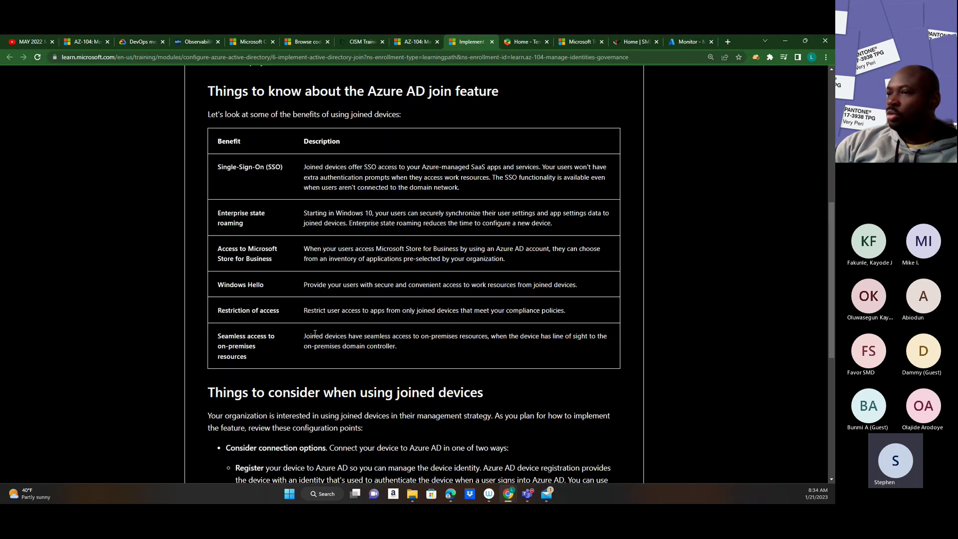
{"action": "scroll", "coordinate": [315, 333], "scroll_direction": "down", "scroll_amount": 1}
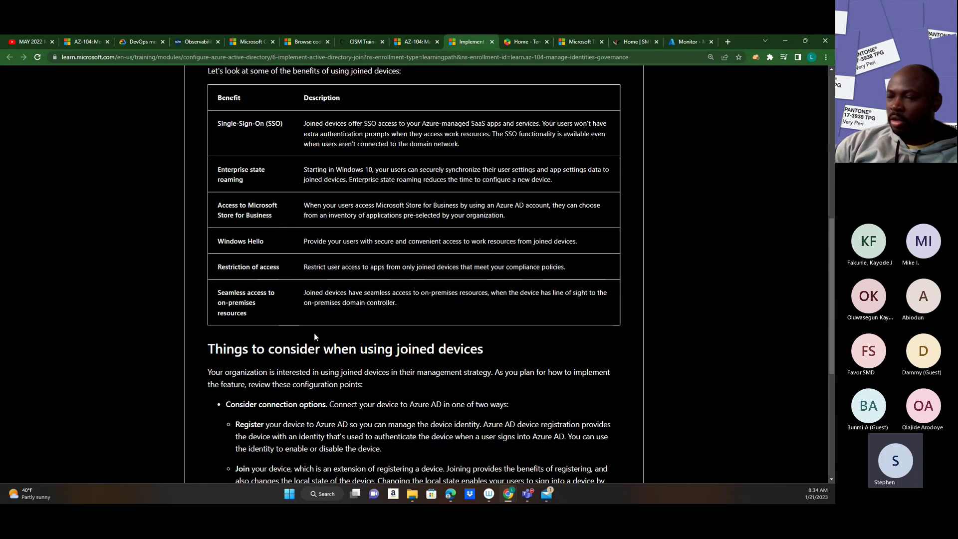
{"action": "scroll", "coordinate": [314, 333], "scroll_direction": "down", "scroll_amount": 5}
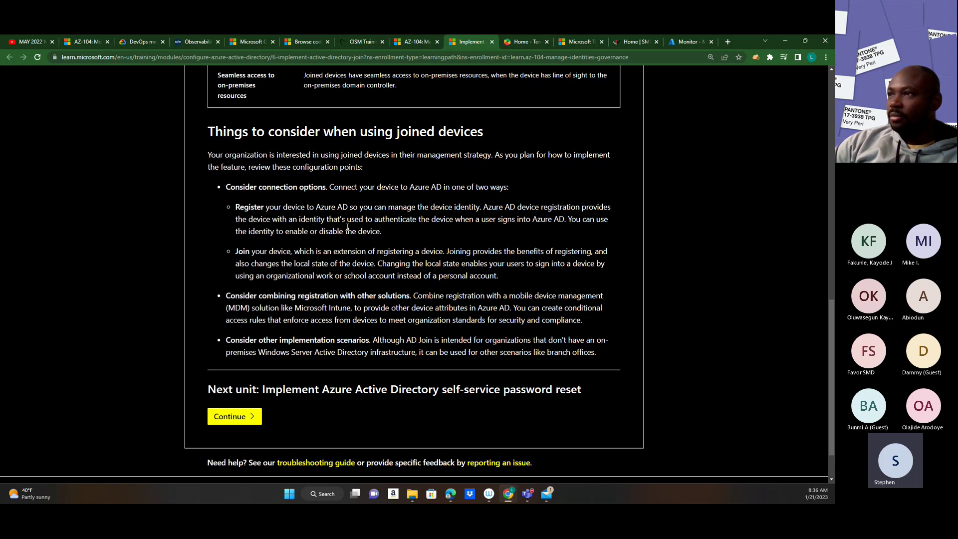
{"action": "scroll", "coordinate": [347, 227], "scroll_direction": "up", "scroll_amount": 5}
{"action": "scroll", "coordinate": [346, 226], "scroll_direction": "up", "scroll_amount": 4}
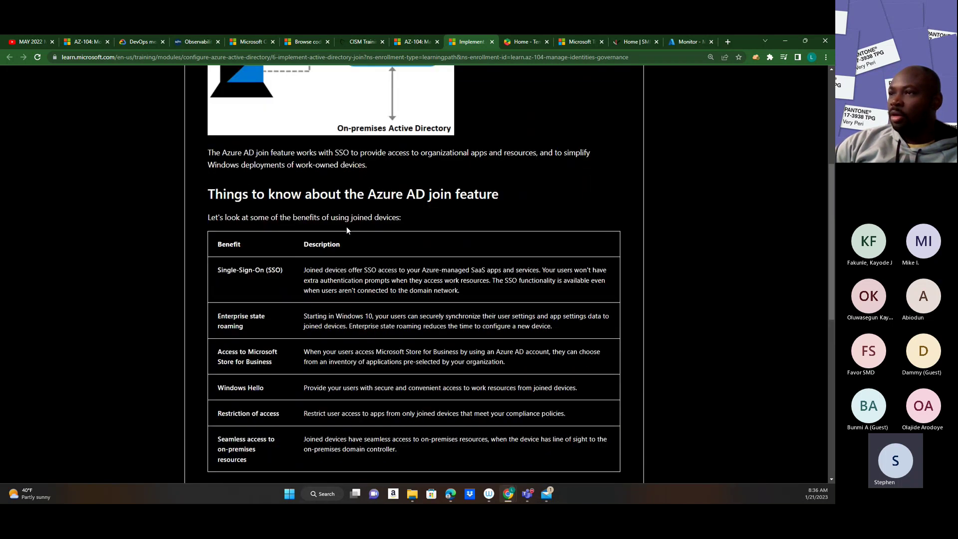
{"action": "scroll", "coordinate": [348, 227], "scroll_direction": "down", "scroll_amount": 11}
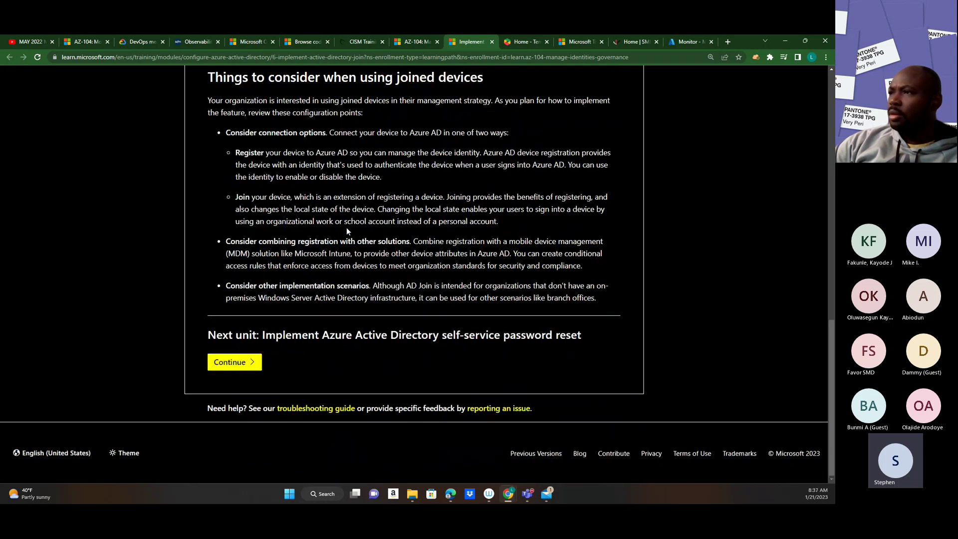
{"action": "scroll", "coordinate": [346, 227], "scroll_direction": "up", "scroll_amount": 3}
{"action": "scroll", "coordinate": [347, 231], "scroll_direction": "up", "scroll_amount": 1}
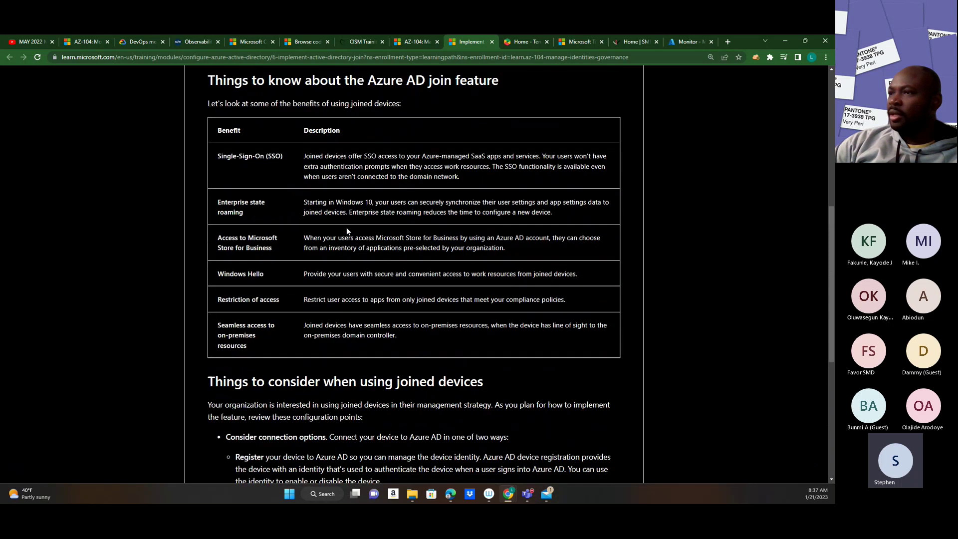
{"action": "scroll", "coordinate": [346, 227], "scroll_direction": "down", "scroll_amount": 4}
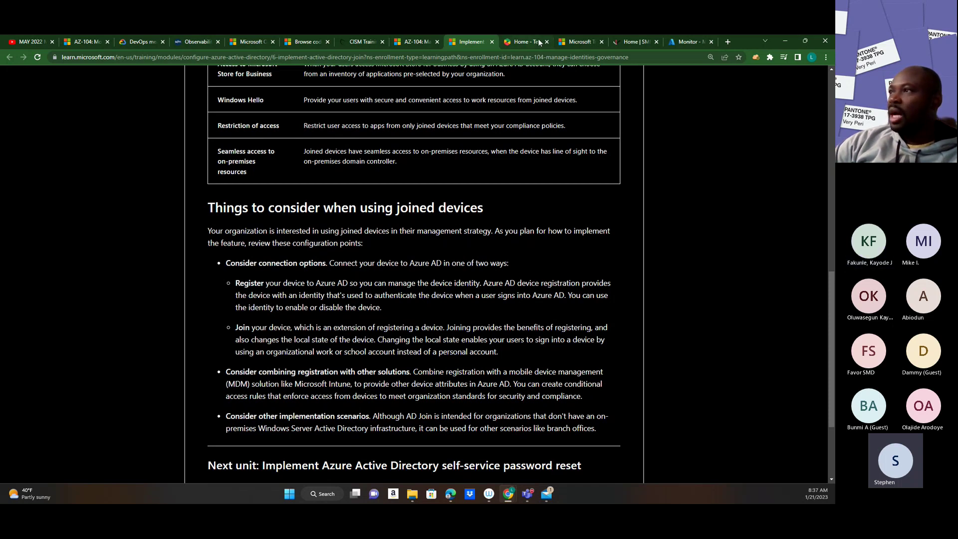
- Search the web for "macos mdm" in place of the open Microsoft Trusted Cloud page
{"action": "left_click", "coordinate": [579, 40]}
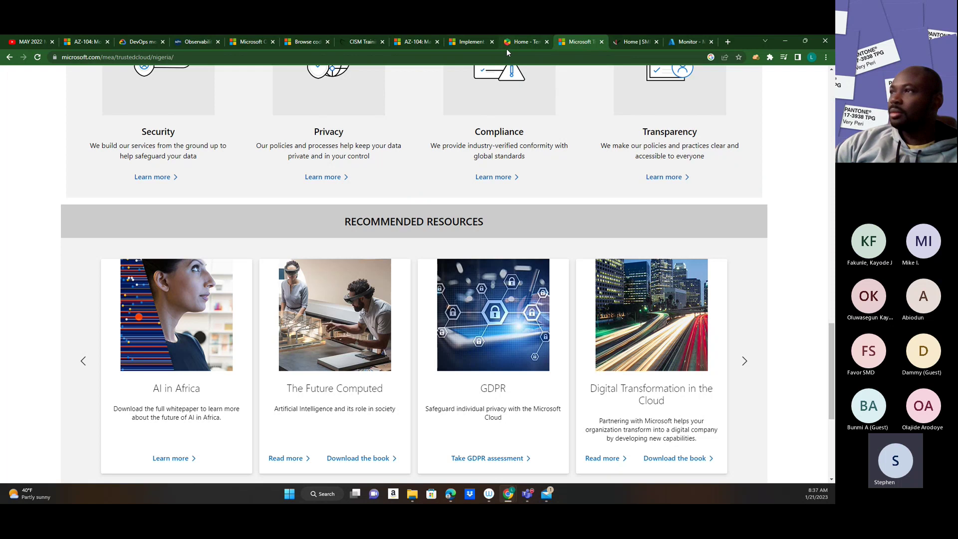
{"action": "left_click", "coordinate": [502, 55]}
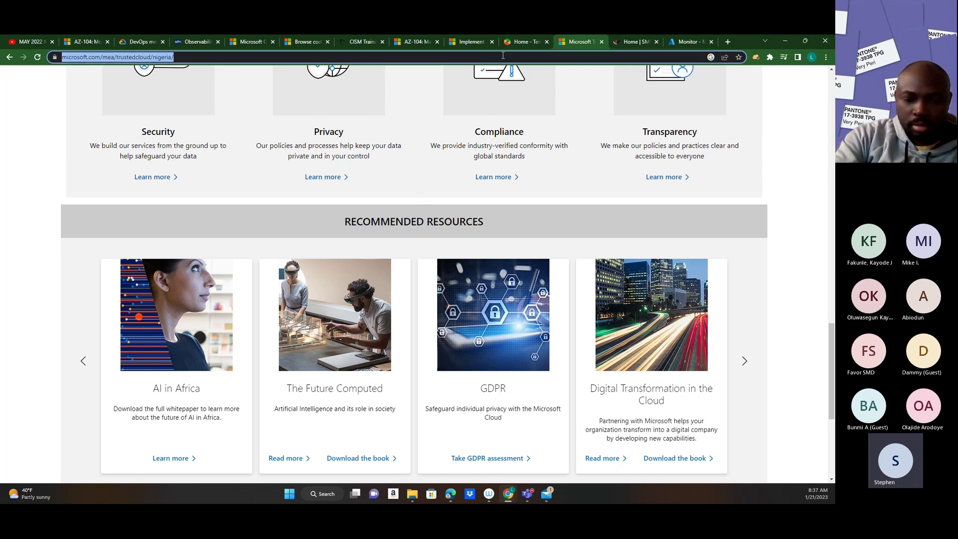
{"action": "type", "text": "macos "}
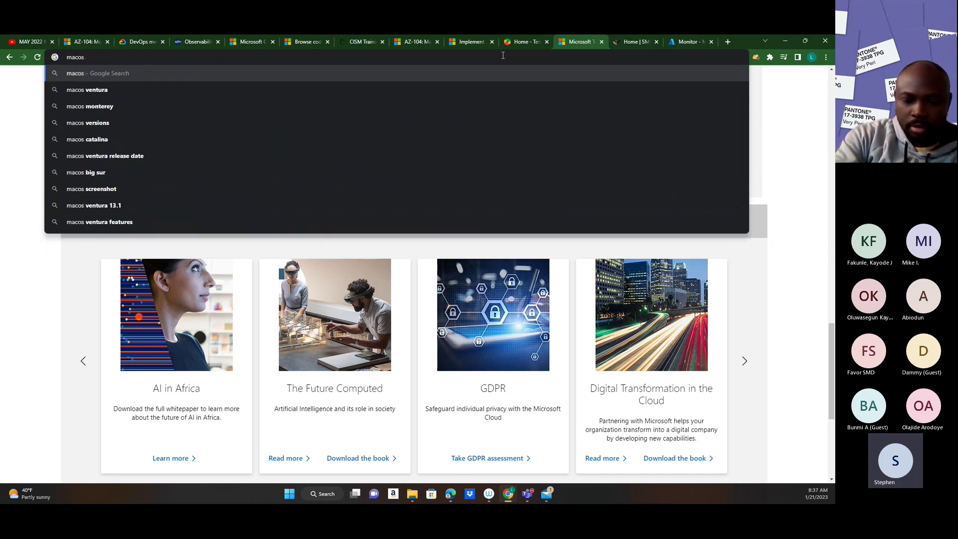
{"action": "type", "text": "mdm"}
{"action": "key", "text": "Return"}
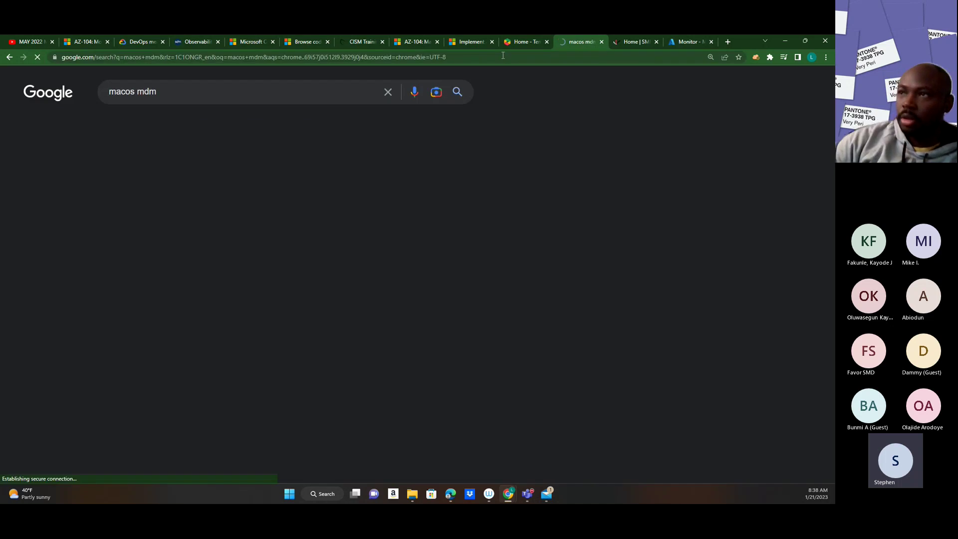
- Look through the macOS MDM results, choose Jamf from the related "Best MDM for Apple" searches, and open Jamf's official website
{"action": "scroll", "coordinate": [212, 253], "scroll_direction": "down", "scroll_amount": 3}
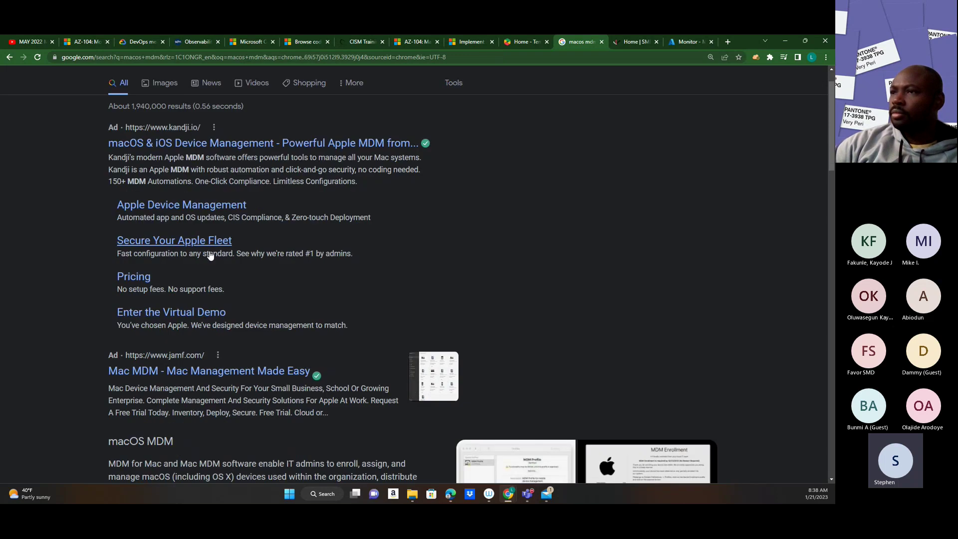
{"action": "scroll", "coordinate": [209, 254], "scroll_direction": "down", "scroll_amount": 3}
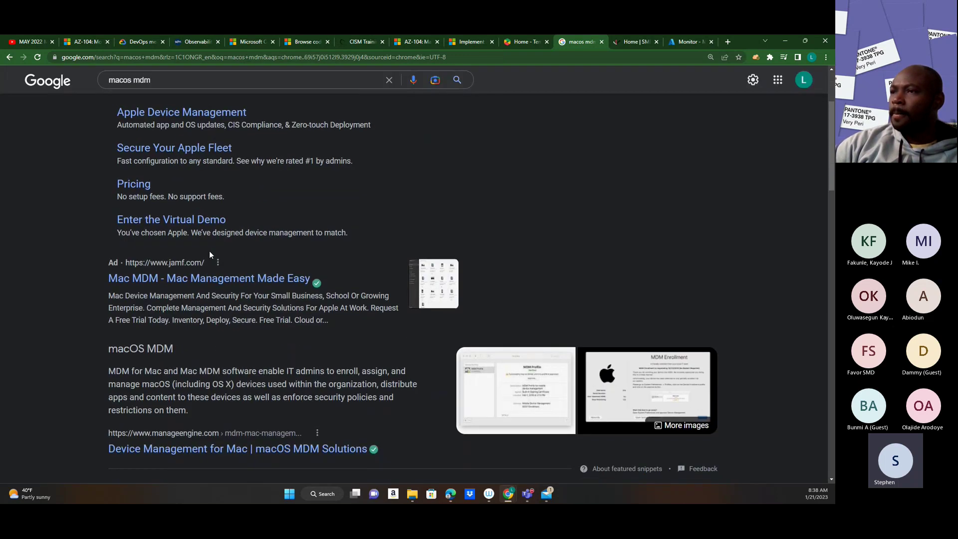
{"action": "scroll", "coordinate": [215, 252], "scroll_direction": "down", "scroll_amount": 4}
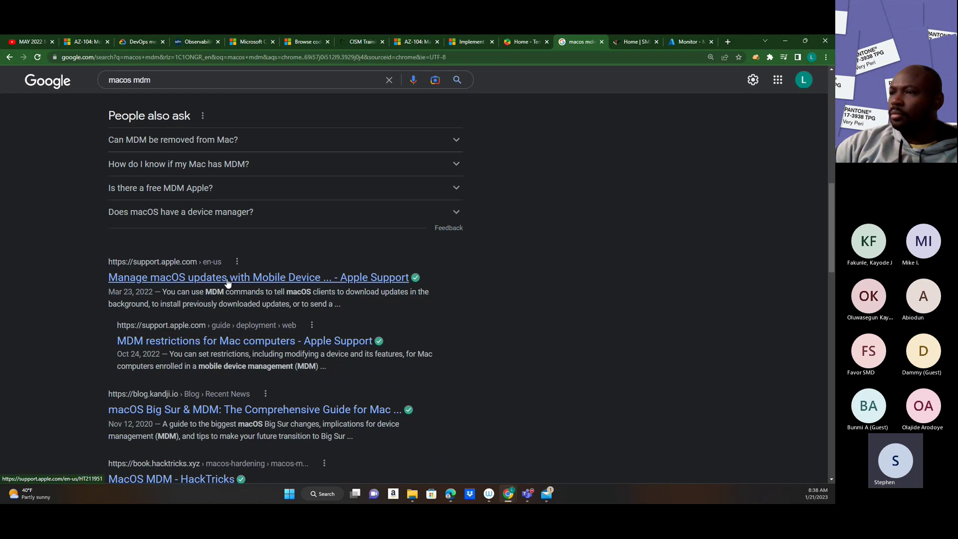
{"action": "scroll", "coordinate": [227, 282], "scroll_direction": "down", "scroll_amount": 4}
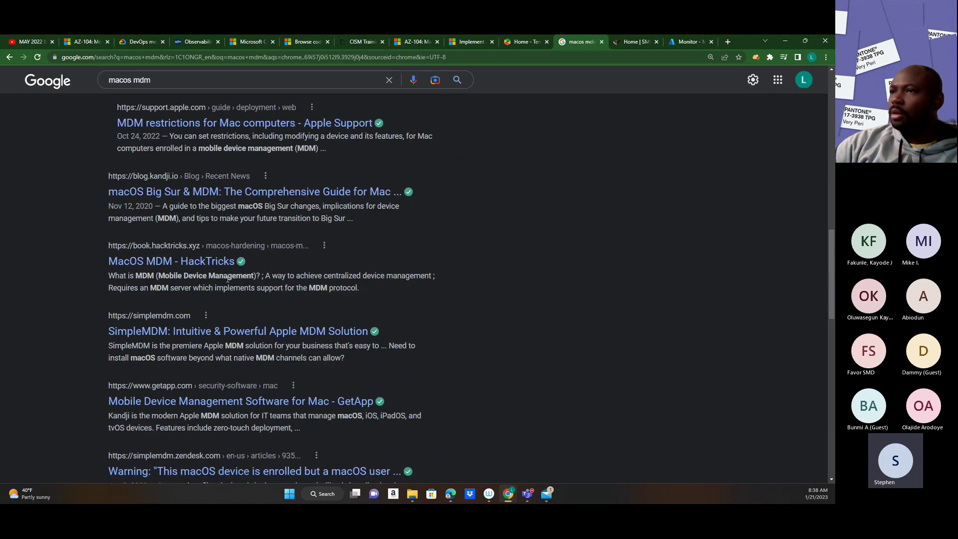
{"action": "scroll", "coordinate": [227, 281], "scroll_direction": "down", "scroll_amount": 3}
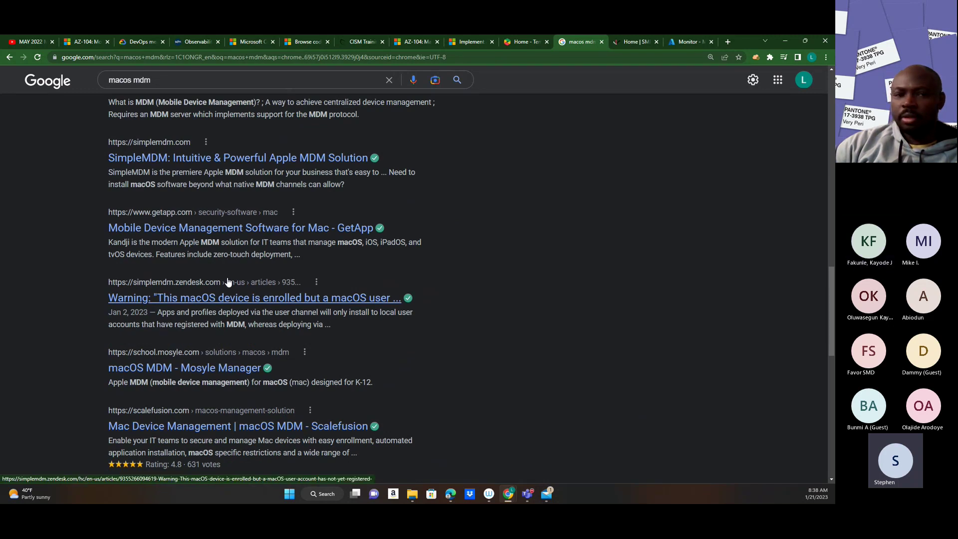
{"action": "scroll", "coordinate": [227, 283], "scroll_direction": "down", "scroll_amount": 10}
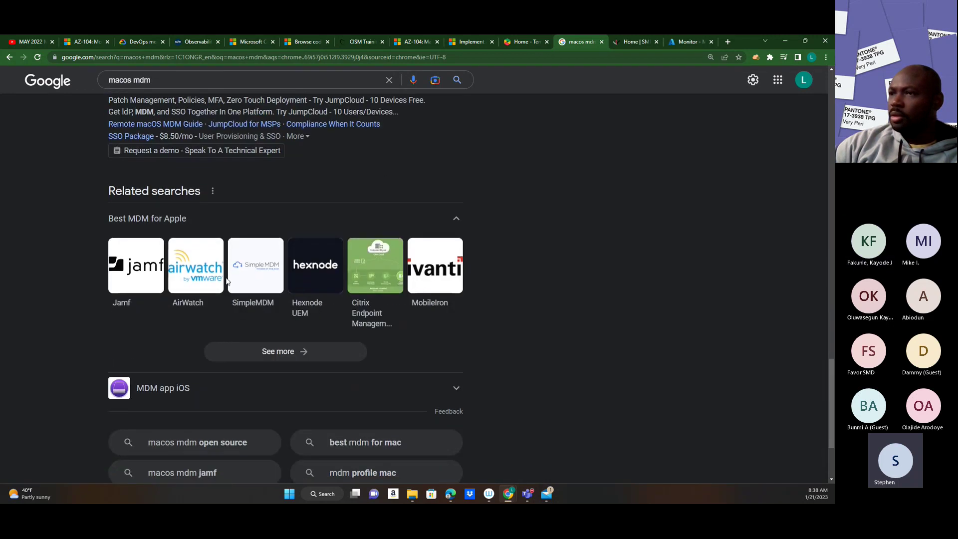
{"action": "left_click", "coordinate": [154, 274]}
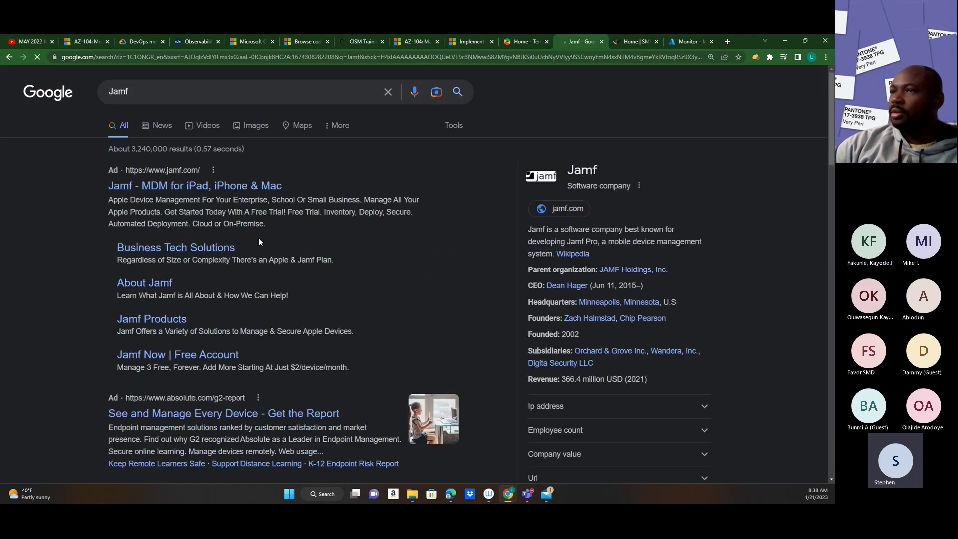
{"action": "scroll", "coordinate": [174, 232], "scroll_direction": "down", "scroll_amount": 3}
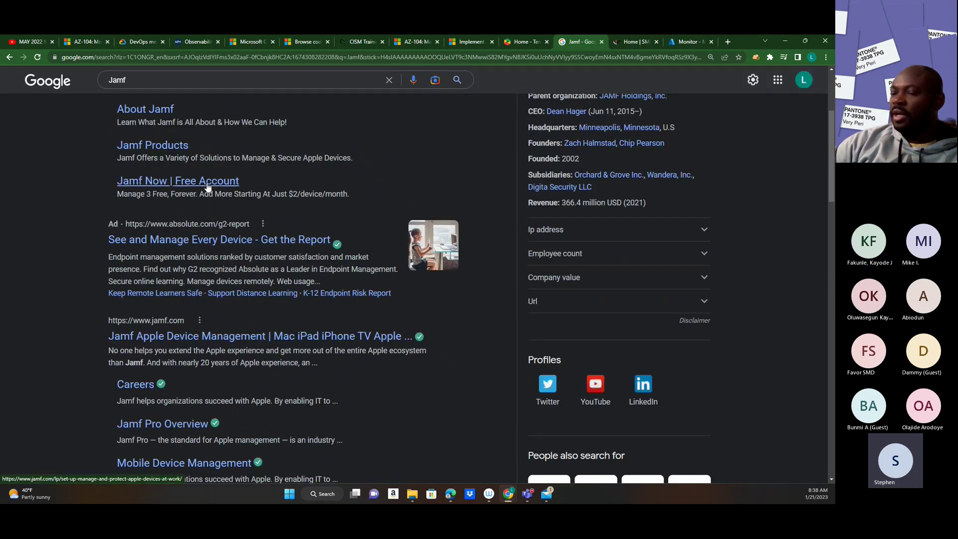
{"action": "left_click", "coordinate": [173, 335]}
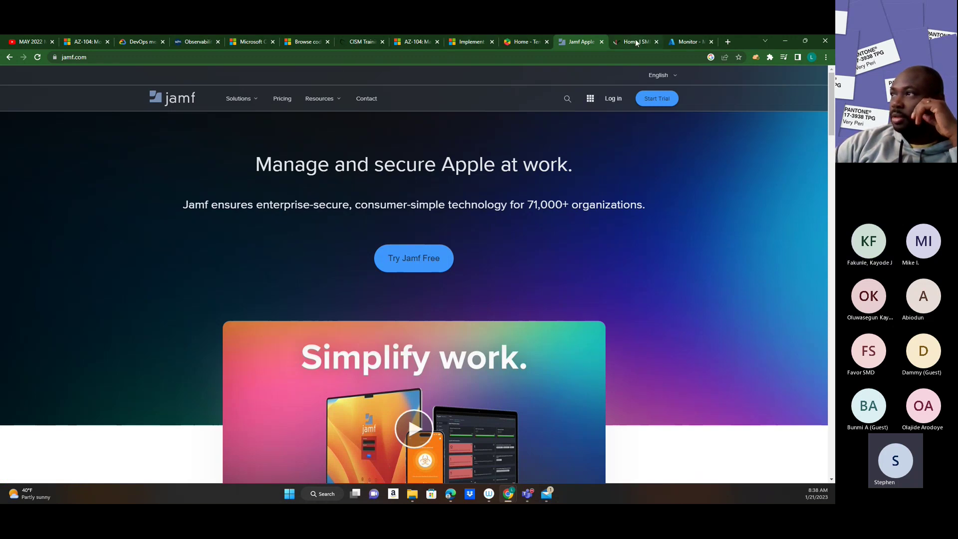
- Go to endpoint.microsoft.com in place of the SME Productivity page and sign in with the Development and Testing account
{"action": "left_click", "coordinate": [616, 44]}
{"action": "left_click", "coordinate": [594, 59]}
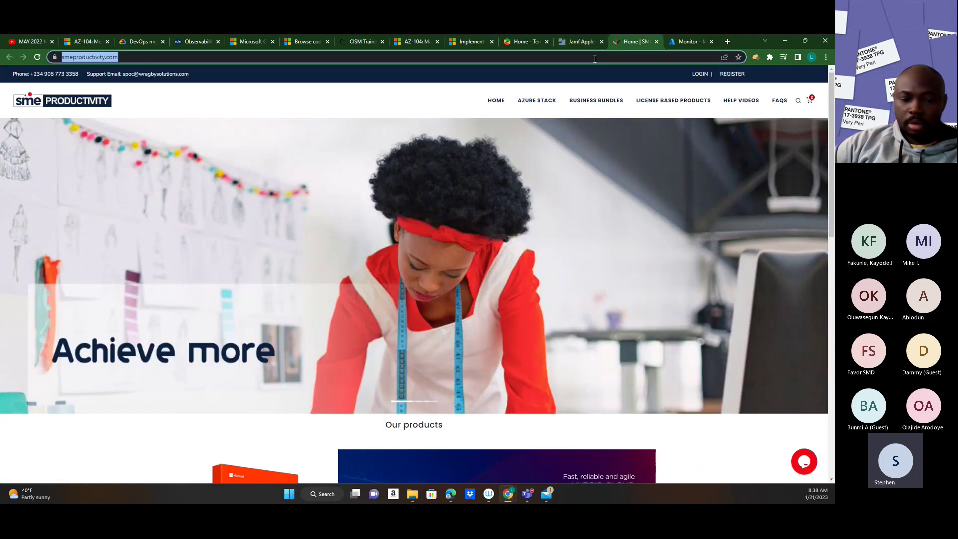
{"action": "type", "text": "endpoint.microsoft"}
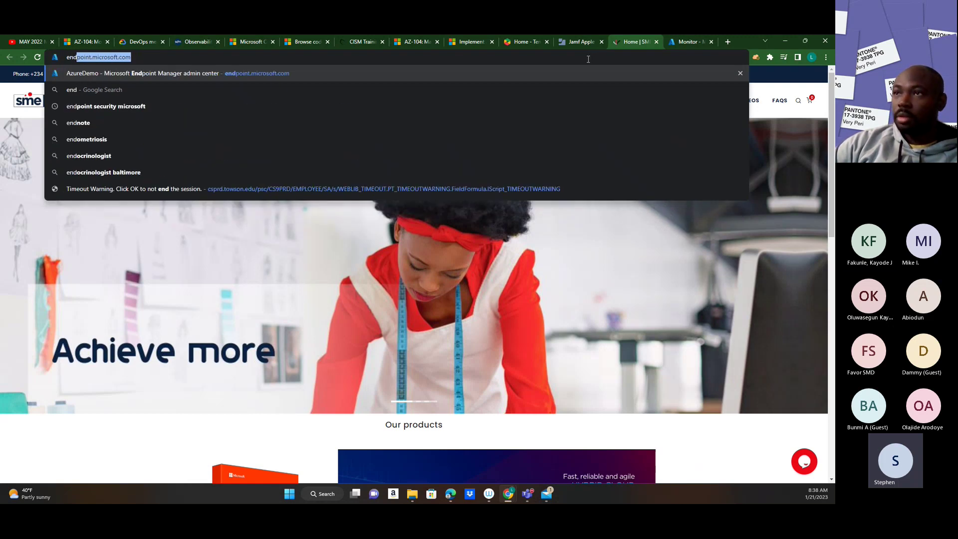
{"action": "key", "text": "Return"}
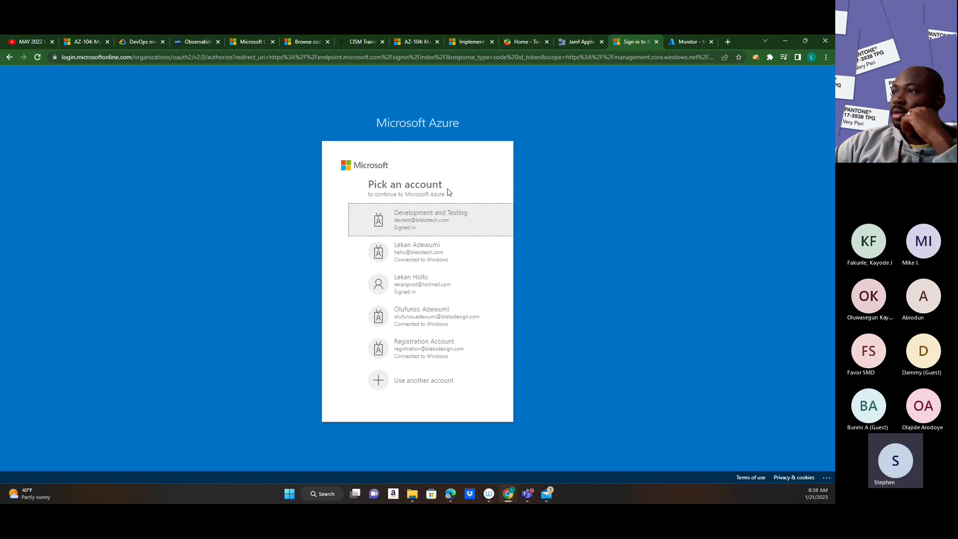
{"action": "left_click", "coordinate": [393, 220]}
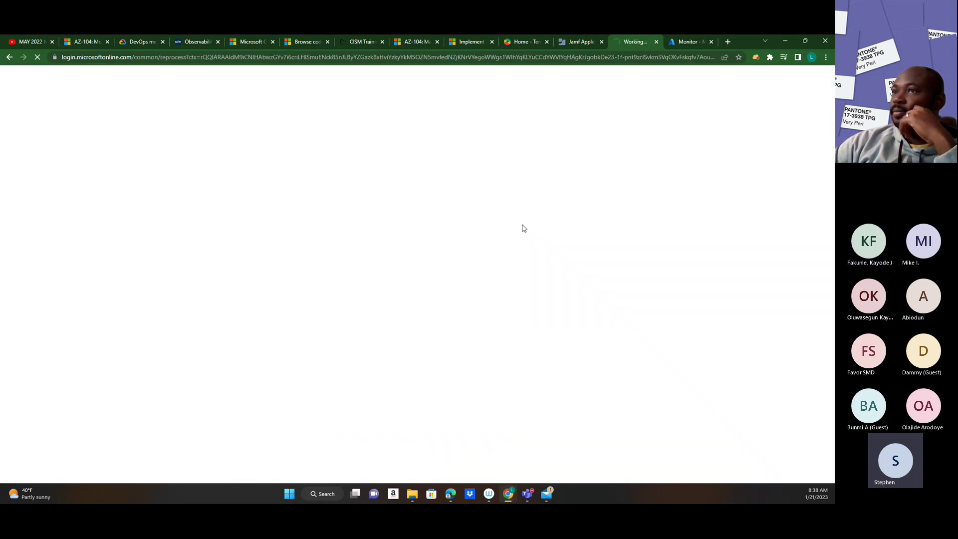
- Examine the Jamf home page, including the Trusted Access section and how Jamf helps organizations manage Apple devices
{"action": "left_click", "coordinate": [582, 43]}
{"action": "scroll", "coordinate": [422, 274], "scroll_direction": "down", "scroll_amount": 4}
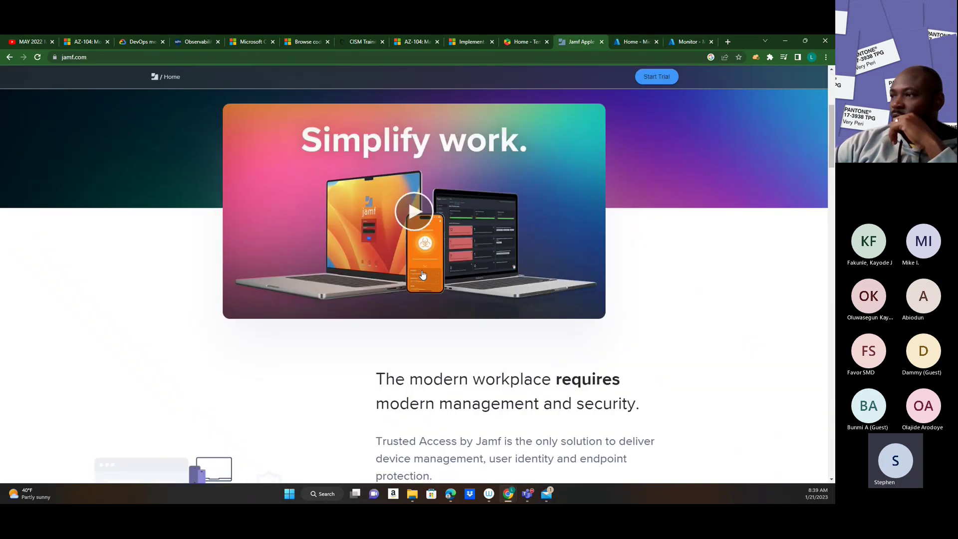
{"action": "scroll", "coordinate": [422, 274], "scroll_direction": "down", "scroll_amount": 3}
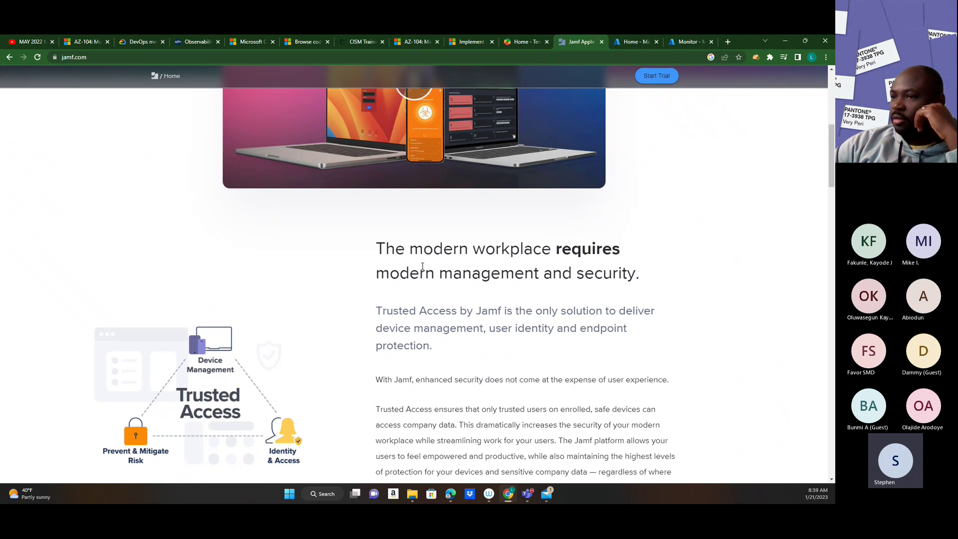
{"action": "scroll", "coordinate": [422, 266], "scroll_direction": "down", "scroll_amount": 1}
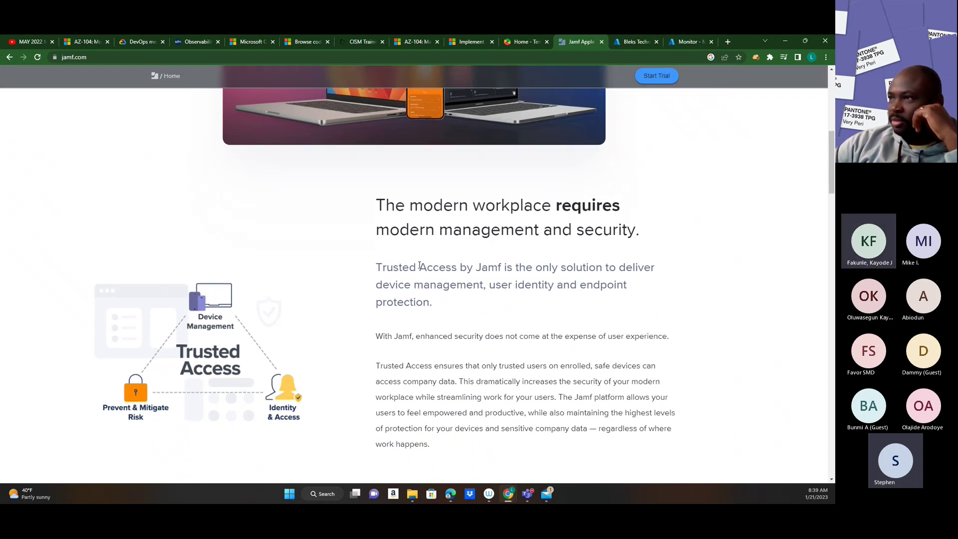
{"action": "scroll", "coordinate": [382, 259], "scroll_direction": "up", "scroll_amount": 1}
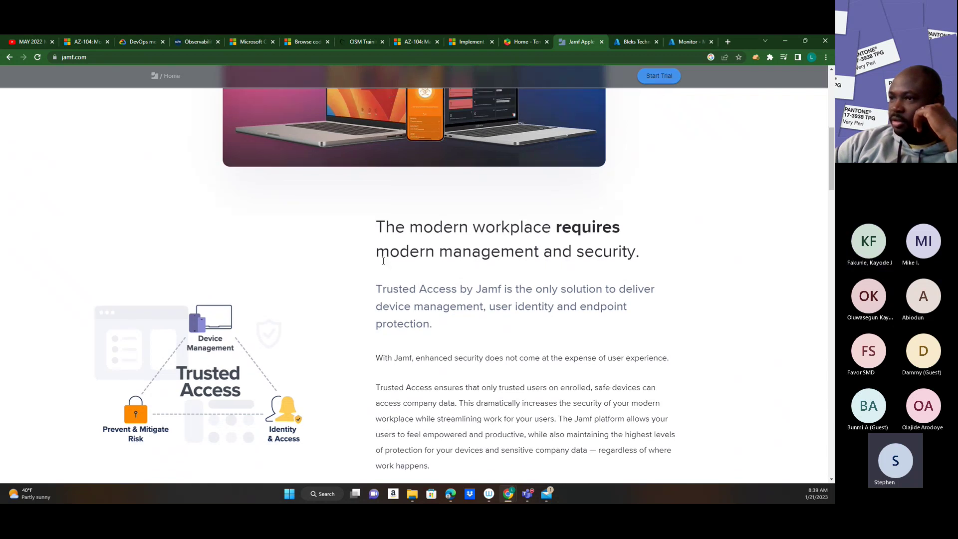
{"action": "scroll", "coordinate": [386, 257], "scroll_direction": "up", "scroll_amount": 5}
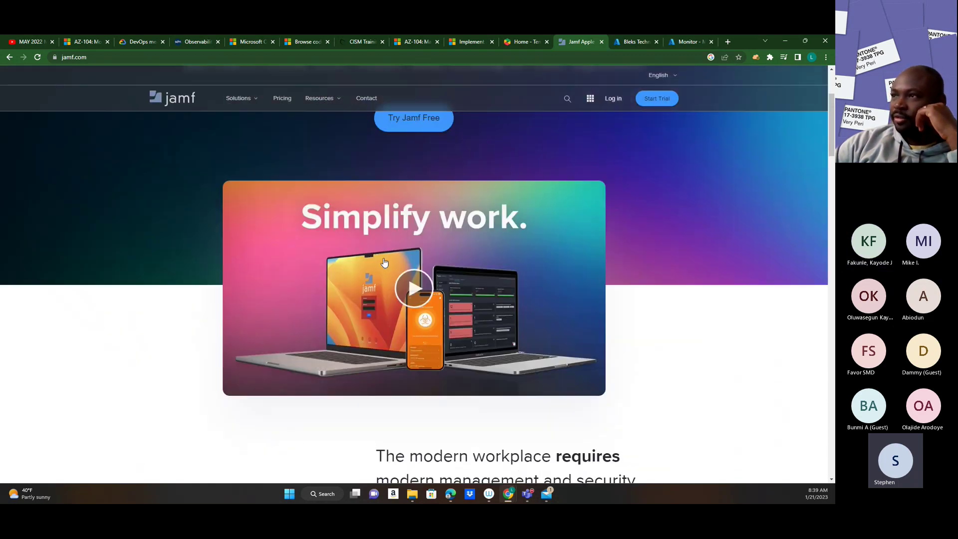
{"action": "scroll", "coordinate": [404, 217], "scroll_direction": "down", "scroll_amount": 7}
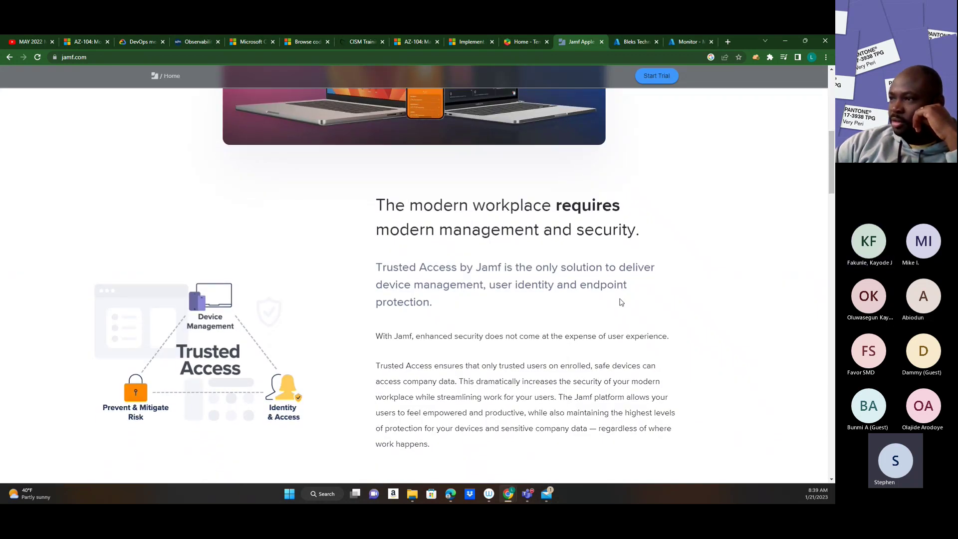
{"action": "scroll", "coordinate": [599, 294], "scroll_direction": "down", "scroll_amount": 2}
{"action": "scroll", "coordinate": [598, 294], "scroll_direction": "down", "scroll_amount": 2}
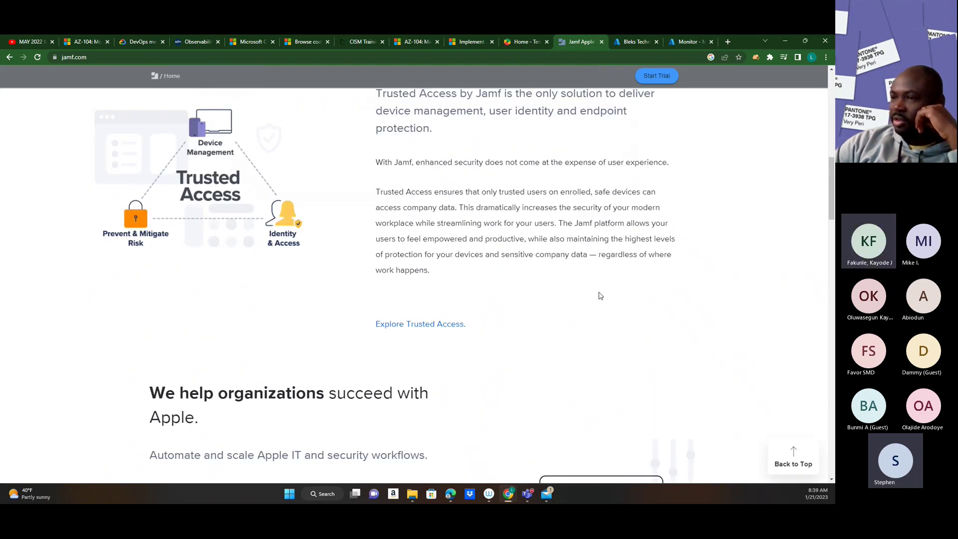
{"action": "scroll", "coordinate": [599, 295], "scroll_direction": "down", "scroll_amount": 2}
{"action": "scroll", "coordinate": [599, 295], "scroll_direction": "down", "scroll_amount": 4}
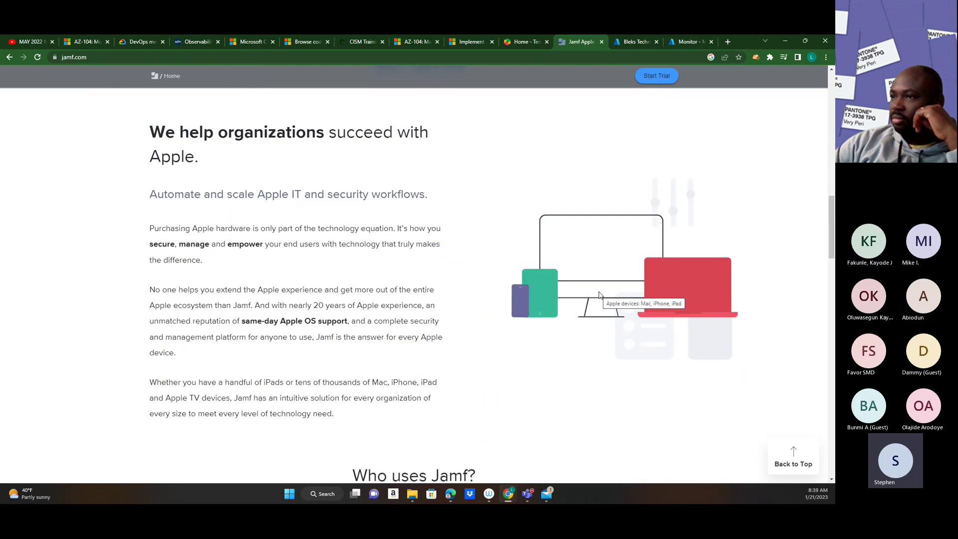
{"action": "scroll", "coordinate": [599, 295], "scroll_direction": "up", "scroll_amount": 4}
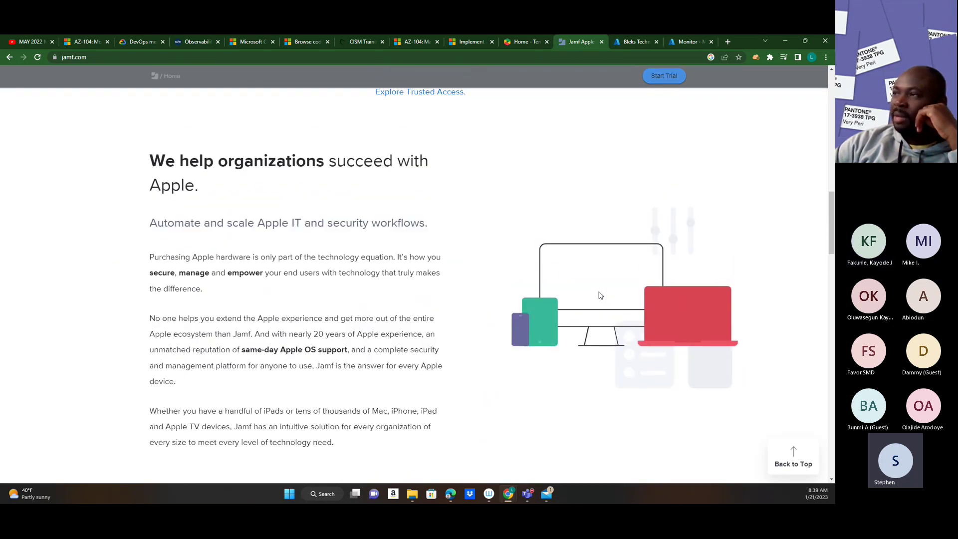
- Return to the Microsoft Endpoint Manager admin center home page
{"action": "left_click", "coordinate": [632, 41]}
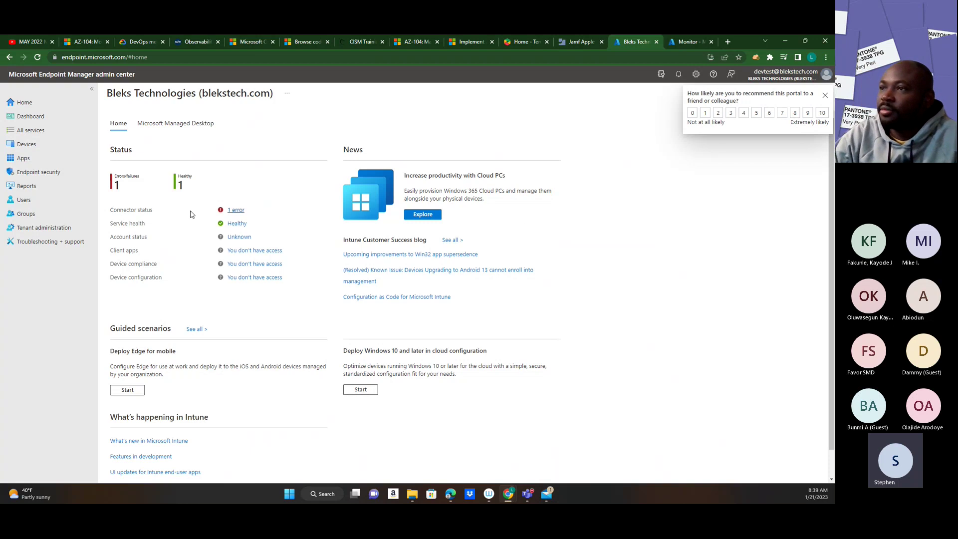
- Look over the connector error's tenant status, the dashboard and the Devices overview, and dismiss the MDM authority notification
{"action": "left_click", "coordinate": [236, 210]}
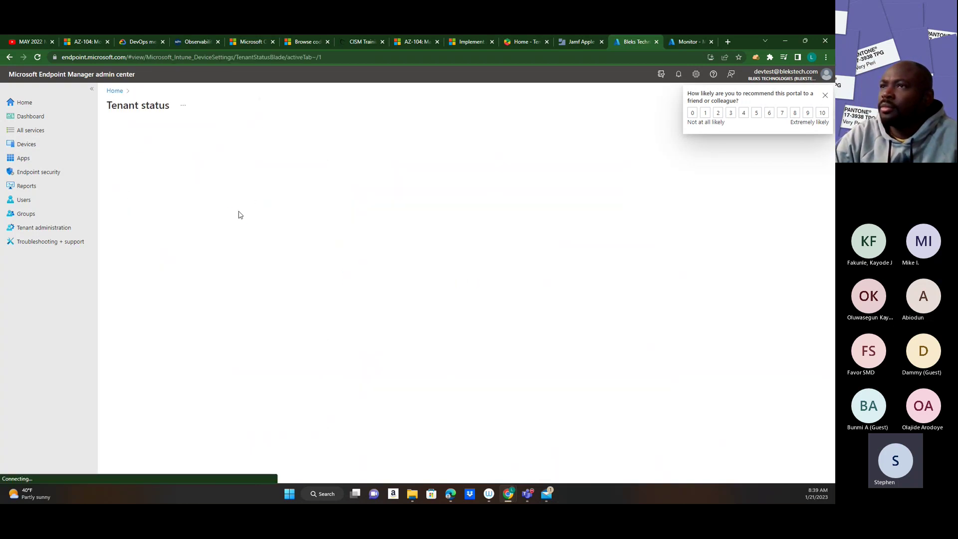
{"action": "left_click", "coordinate": [36, 116]}
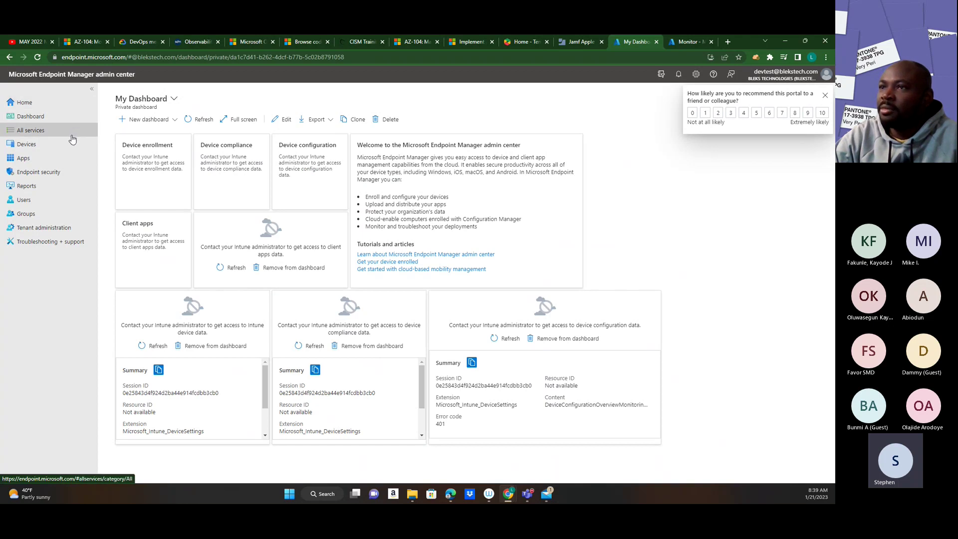
{"action": "left_click", "coordinate": [26, 143]}
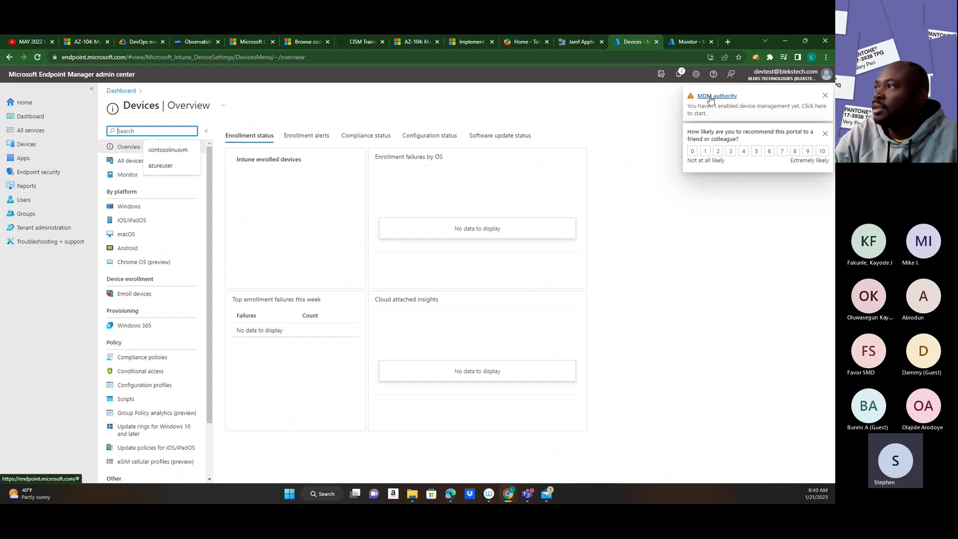
{"action": "left_click", "coordinate": [825, 96]}
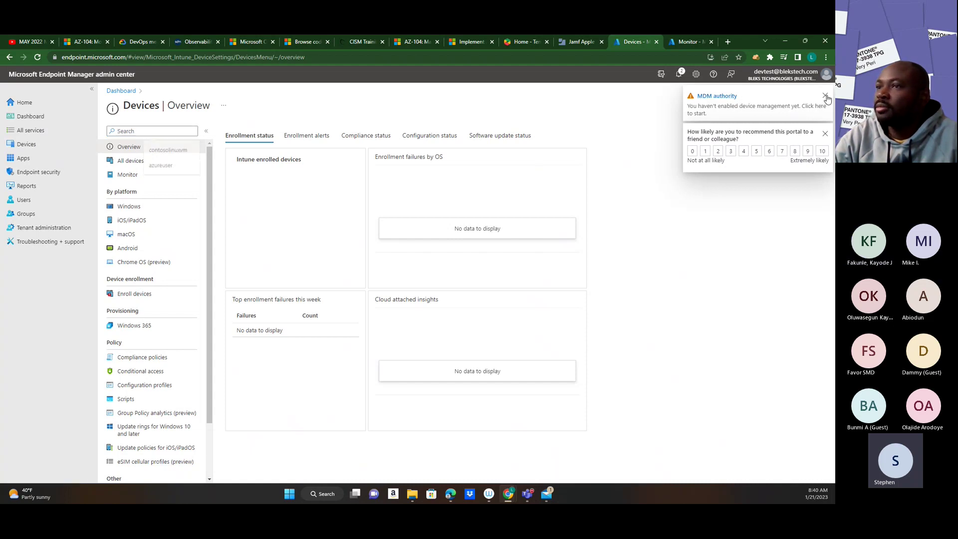
- View the Windows and macOS device lists and open the macOS enrollment page
{"action": "left_click", "coordinate": [129, 210]}
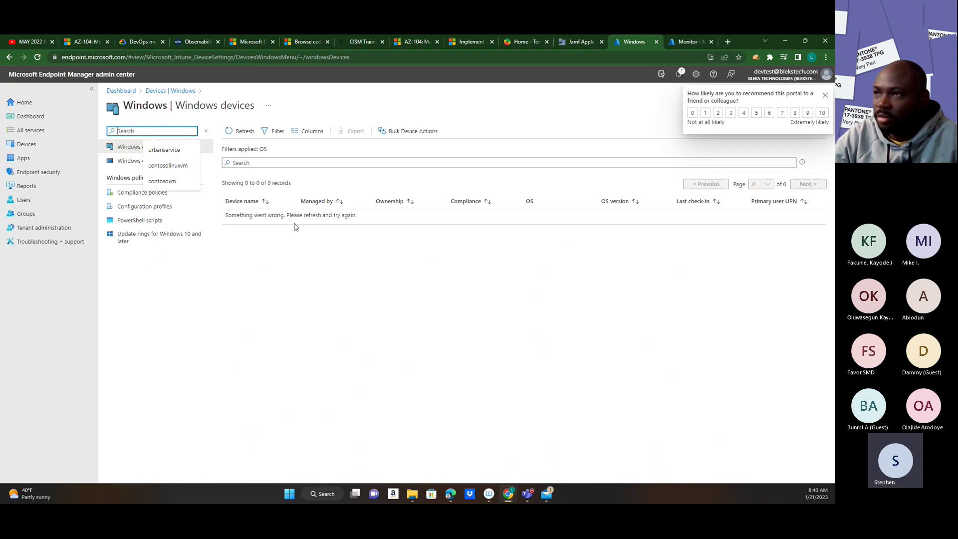
{"action": "left_click", "coordinate": [137, 194]}
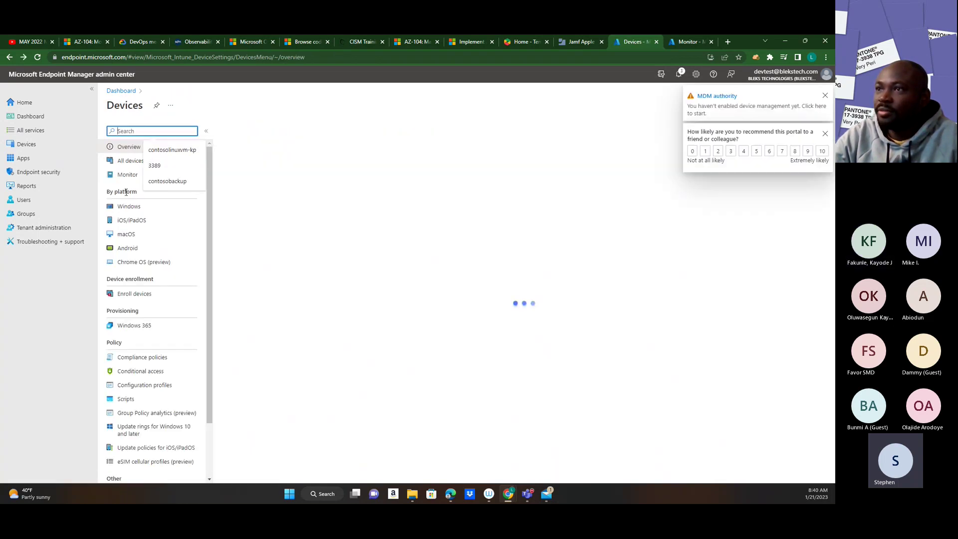
{"action": "left_click", "coordinate": [125, 234]}
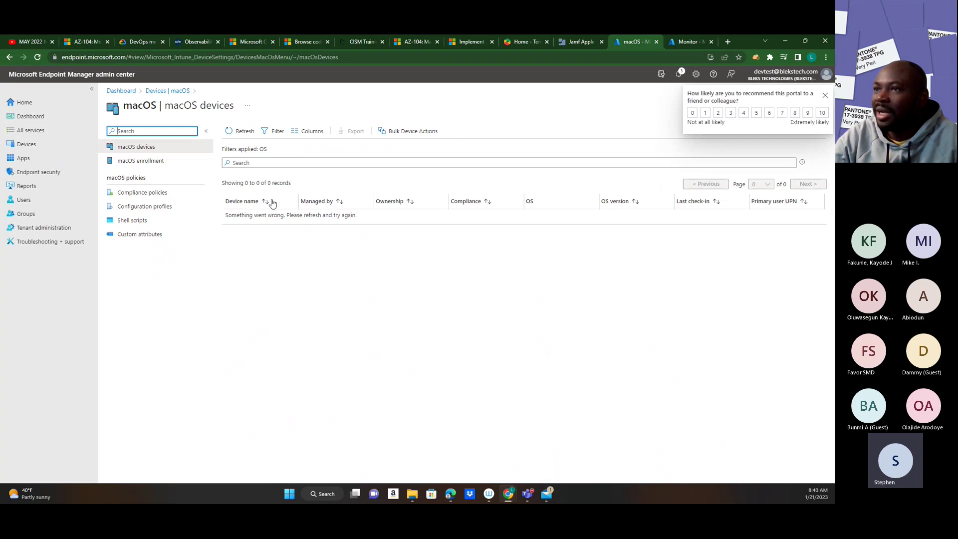
{"action": "left_click", "coordinate": [141, 160]}
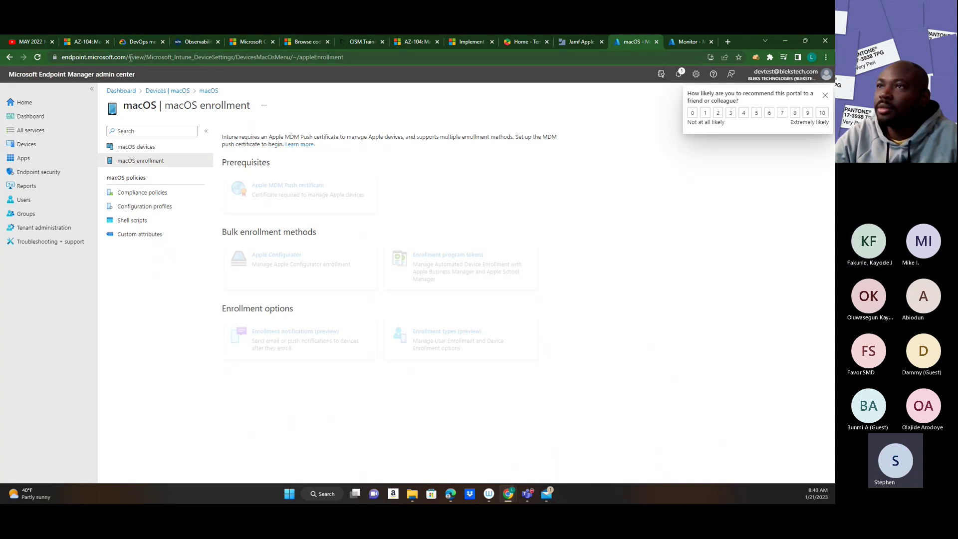
{"action": "left_click_drag", "start_coordinate": [128, 58], "coordinate": [45, 53]}
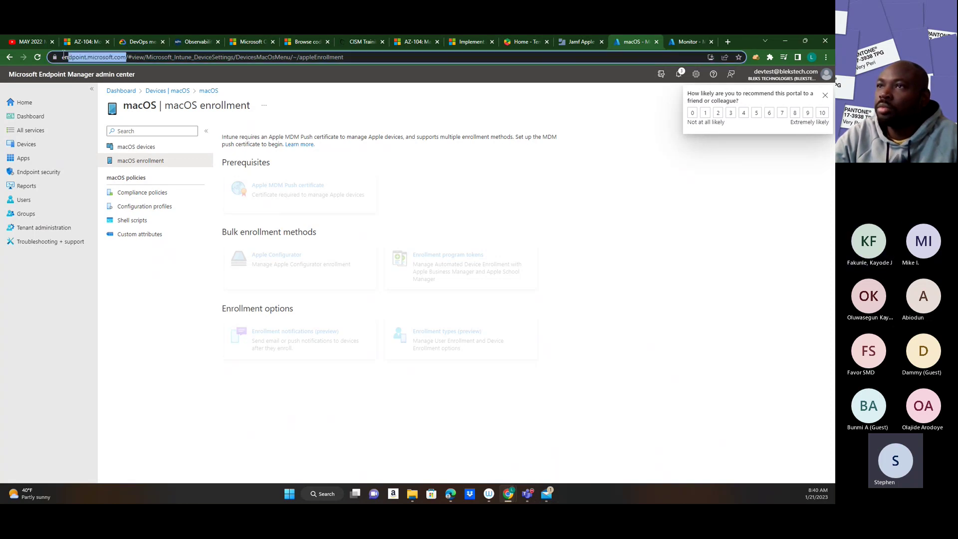
{"action": "right_click", "coordinate": [89, 55]}
{"action": "left_click", "coordinate": [113, 117]}
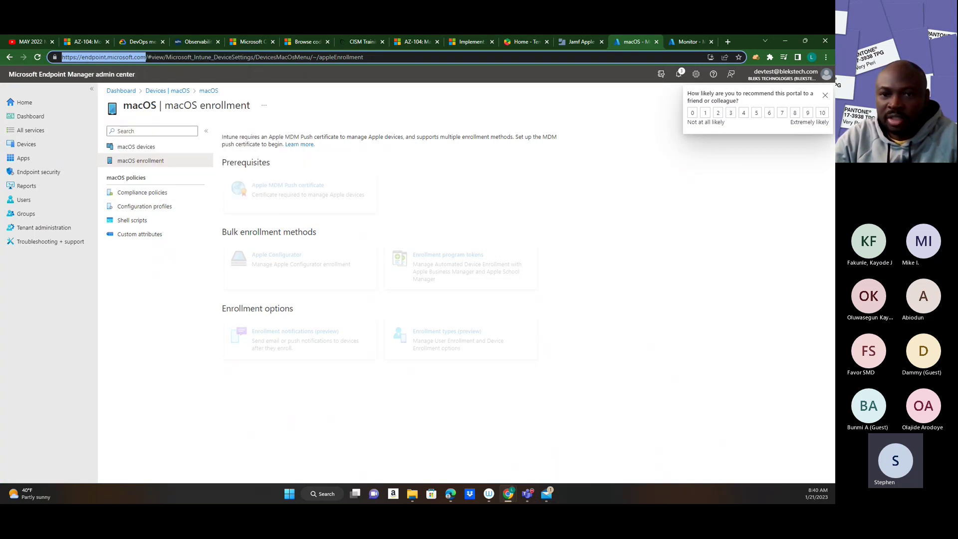
{"action": "key", "text": "alt+Tab"}
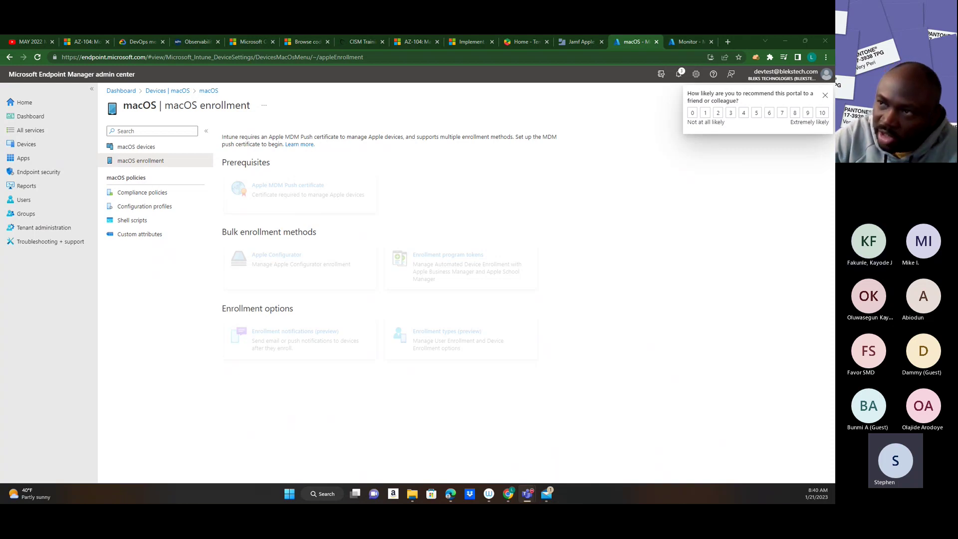
- Review the macOS shell scripts page and the Conditional Access policies and classic policies for devices, and switch to Microsoft Teams
{"action": "left_click", "coordinate": [130, 221]}
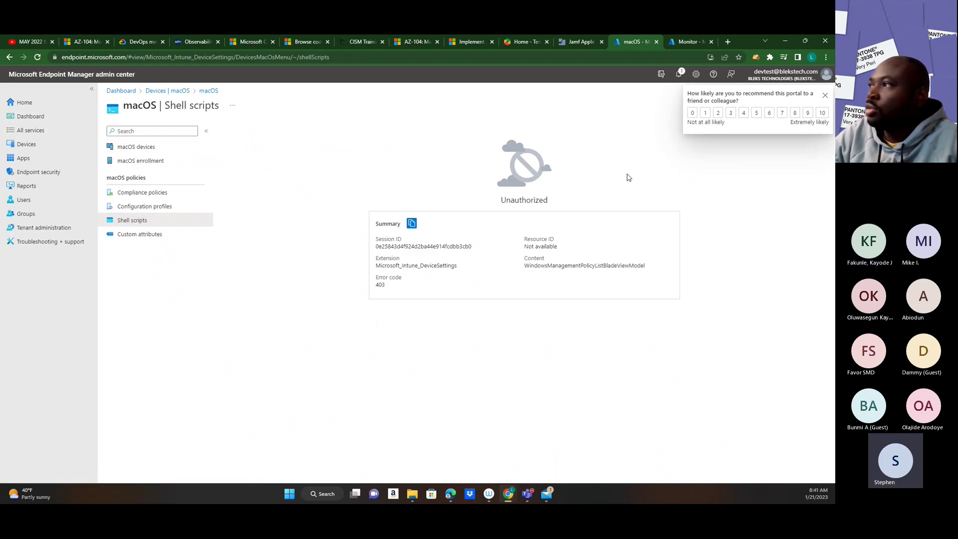
{"action": "left_click", "coordinate": [21, 149]}
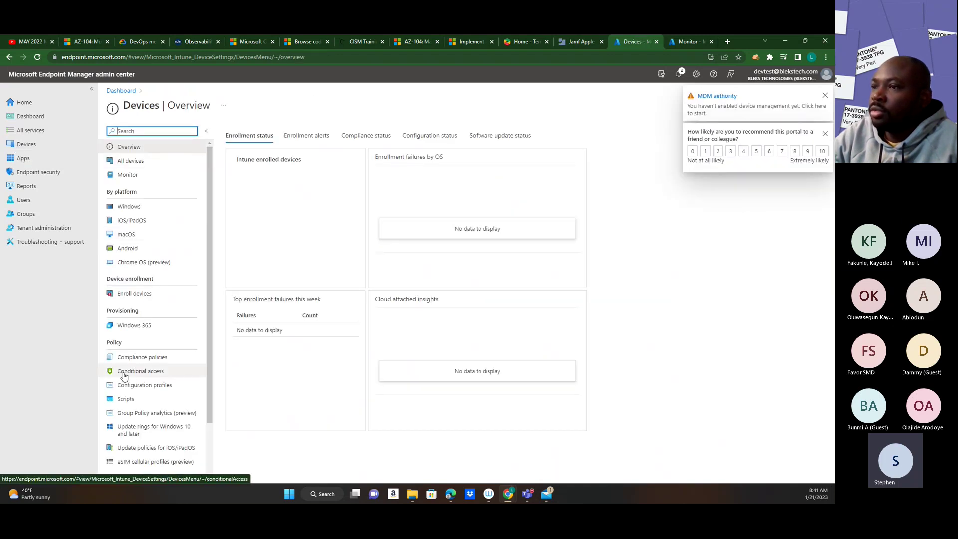
{"action": "scroll", "coordinate": [142, 345], "scroll_direction": "down", "scroll_amount": 1}
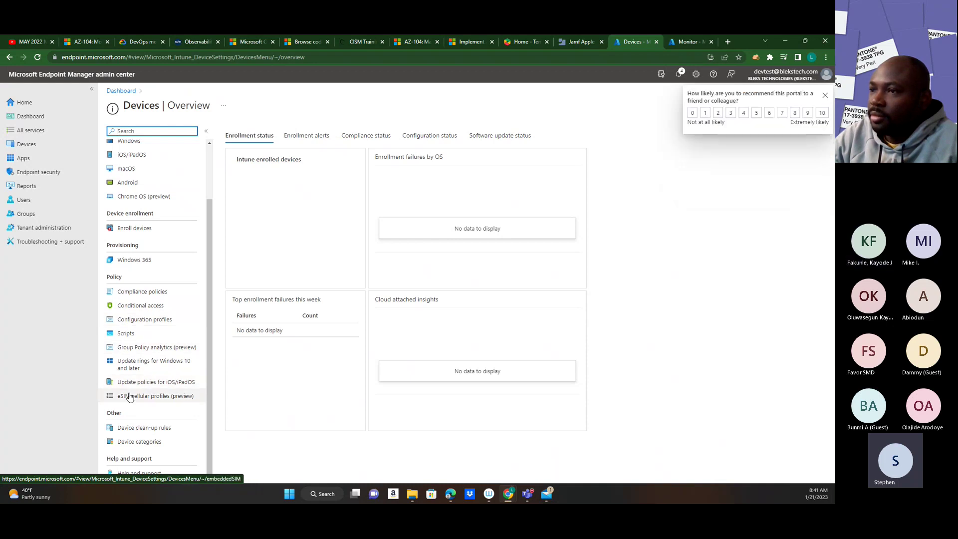
{"action": "left_click", "coordinate": [135, 309]}
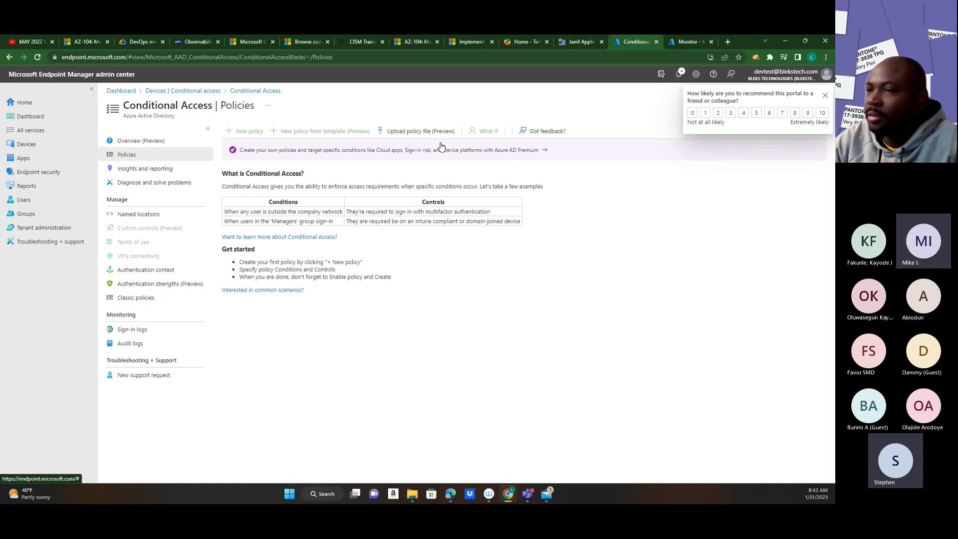
{"action": "left_click", "coordinate": [136, 298]}
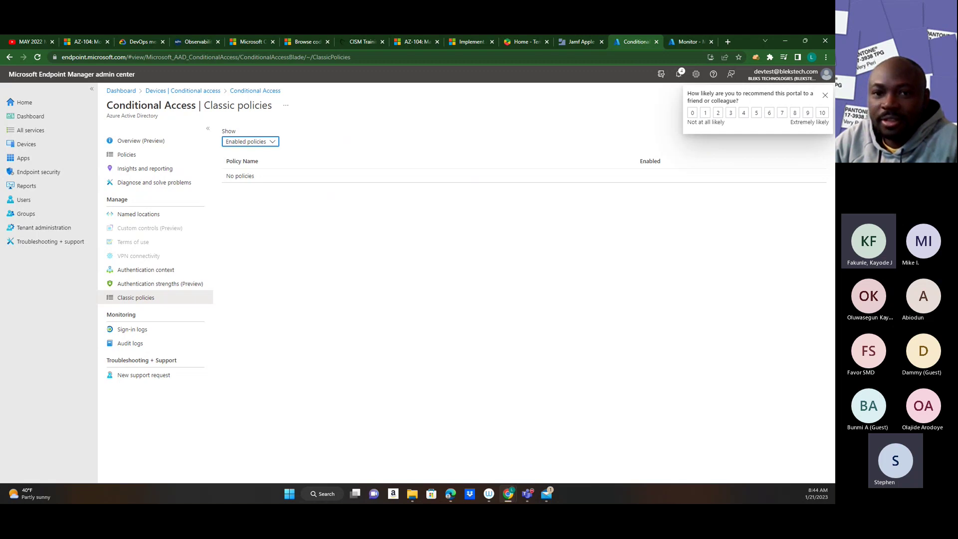
{"action": "key", "text": "alt+Tab"}
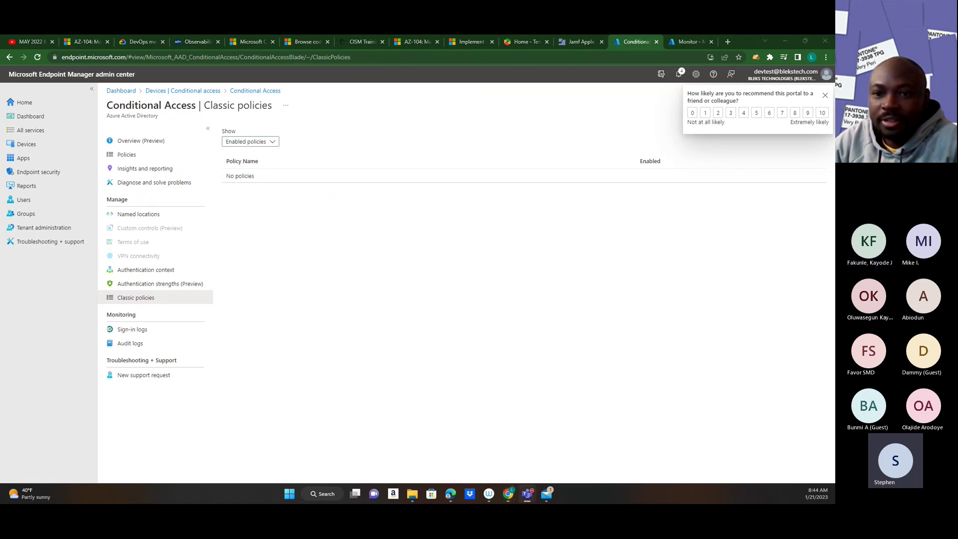